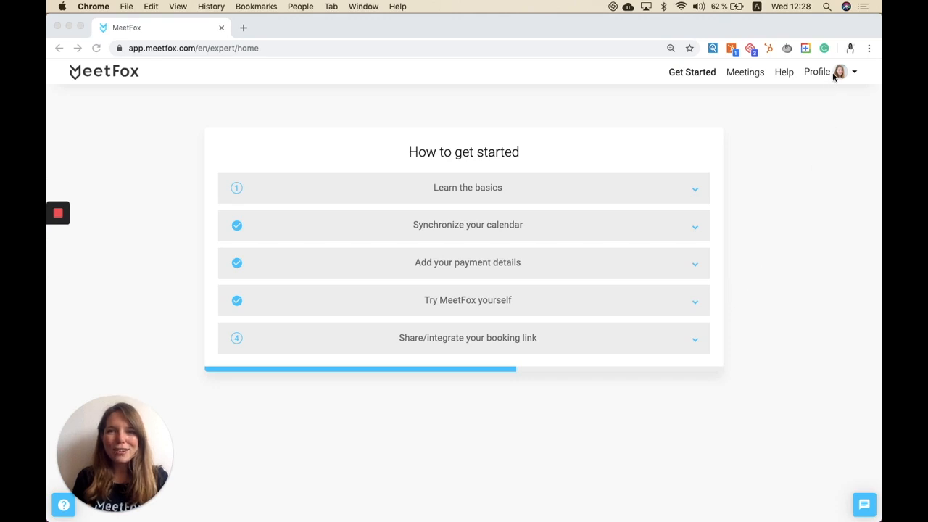
Step: Open My Services from the profile menu
{"action": "left_click", "coordinate": [854, 74]}
{"action": "left_click", "coordinate": [854, 74]}
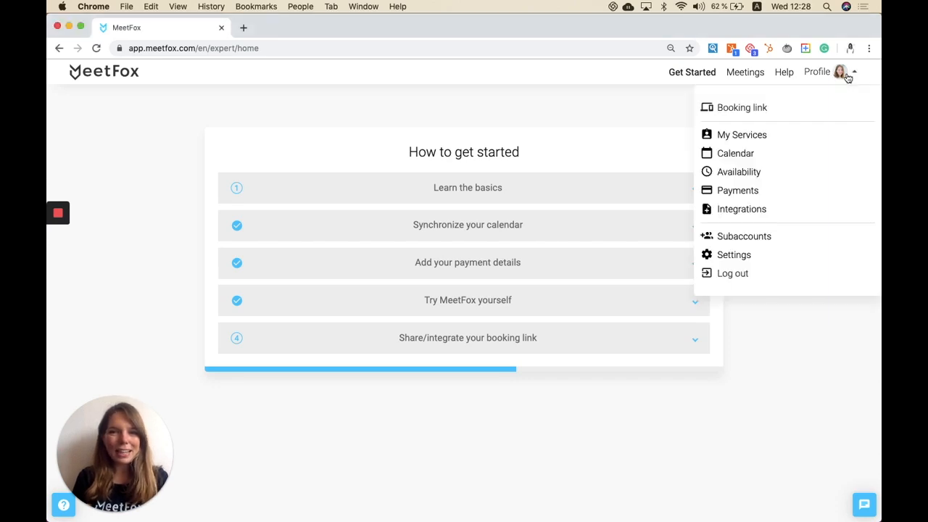
{"action": "left_click", "coordinate": [805, 143]}
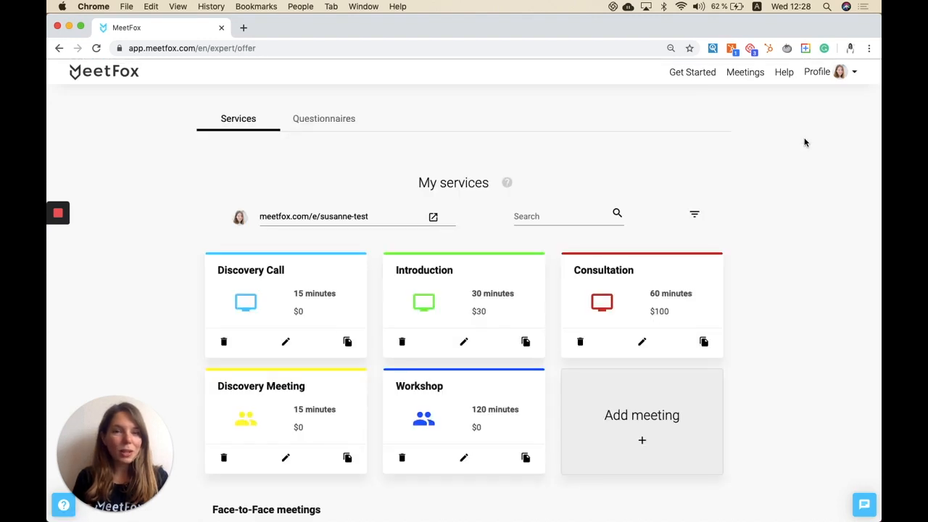
Step: Add a new meeting service card
{"action": "scroll", "coordinate": [805, 143], "scroll_direction": "down", "scroll_amount": 1}
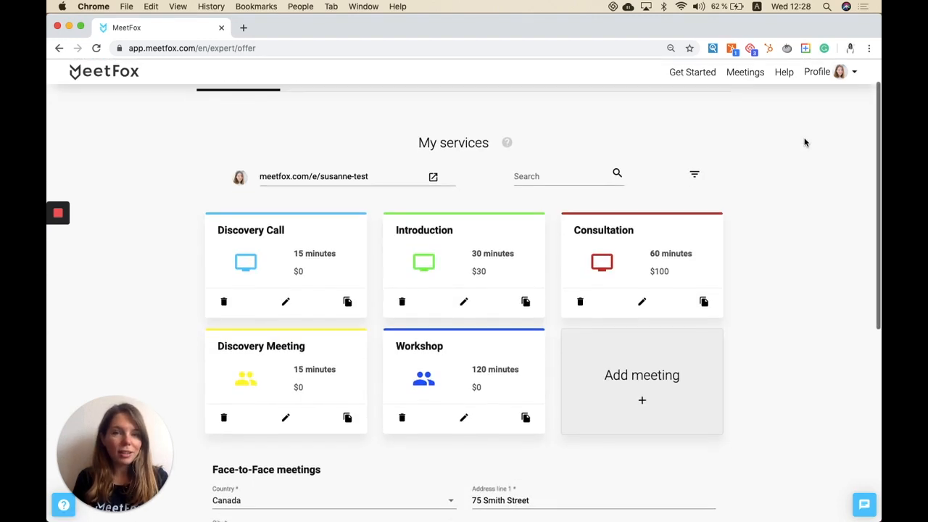
{"action": "scroll", "coordinate": [675, 358], "scroll_direction": "down", "scroll_amount": 1}
{"action": "scroll", "coordinate": [676, 359], "scroll_direction": "down", "scroll_amount": 1}
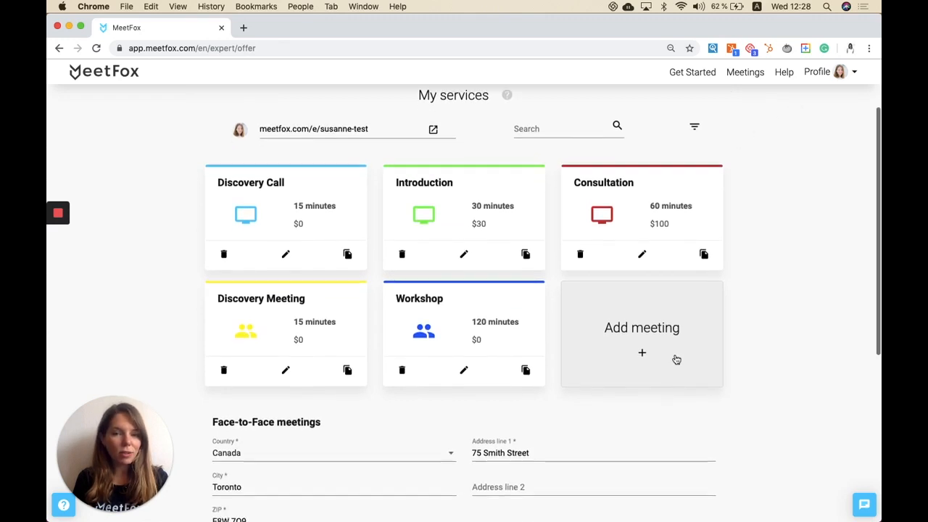
{"action": "left_click", "coordinate": [641, 324]}
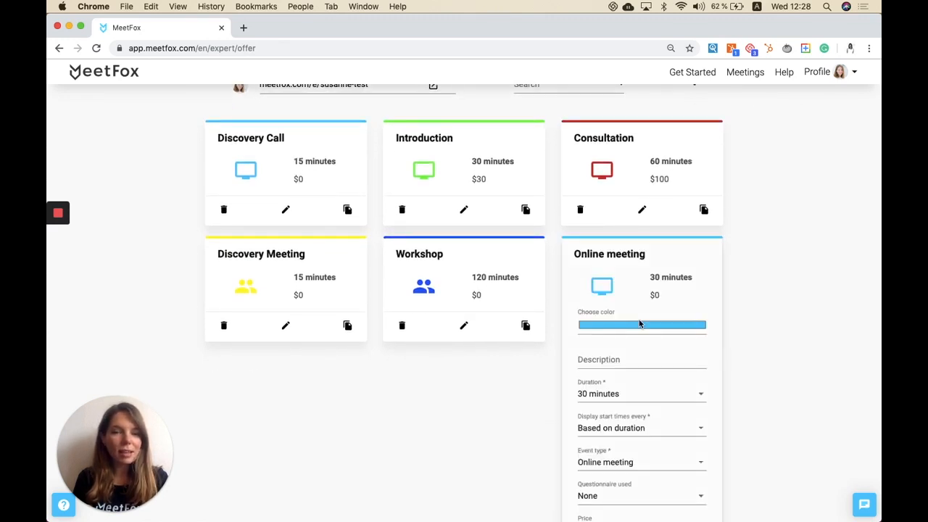
{"action": "scroll", "coordinate": [640, 325], "scroll_direction": "down", "scroll_amount": 1}
{"action": "left_click", "coordinate": [638, 298]}
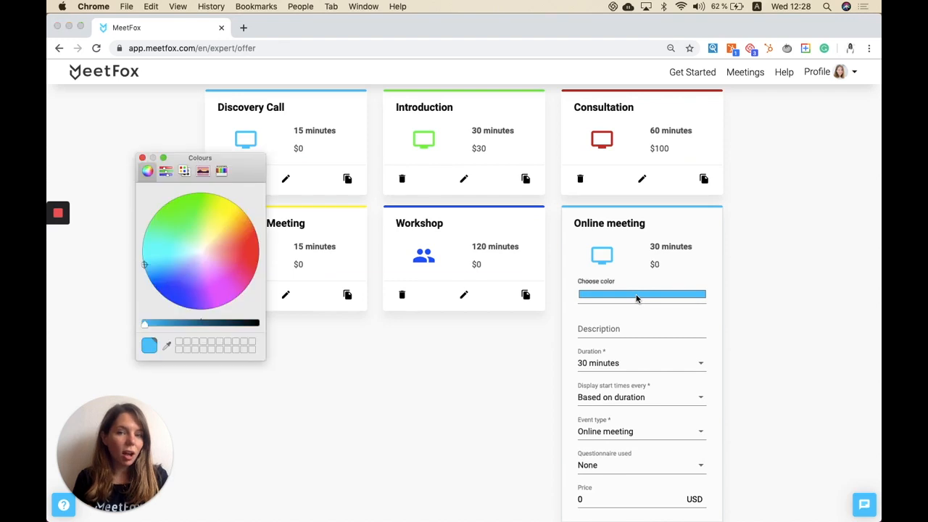
{"action": "left_click", "coordinate": [142, 157]}
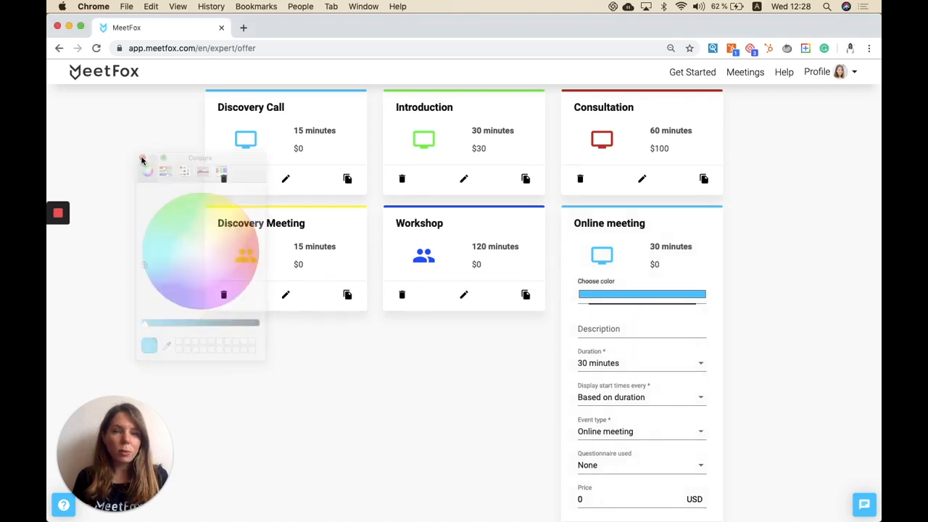
Step: Enter Consultation as the new meeting's description
{"action": "scroll", "coordinate": [544, 321], "scroll_direction": "down", "scroll_amount": 1}
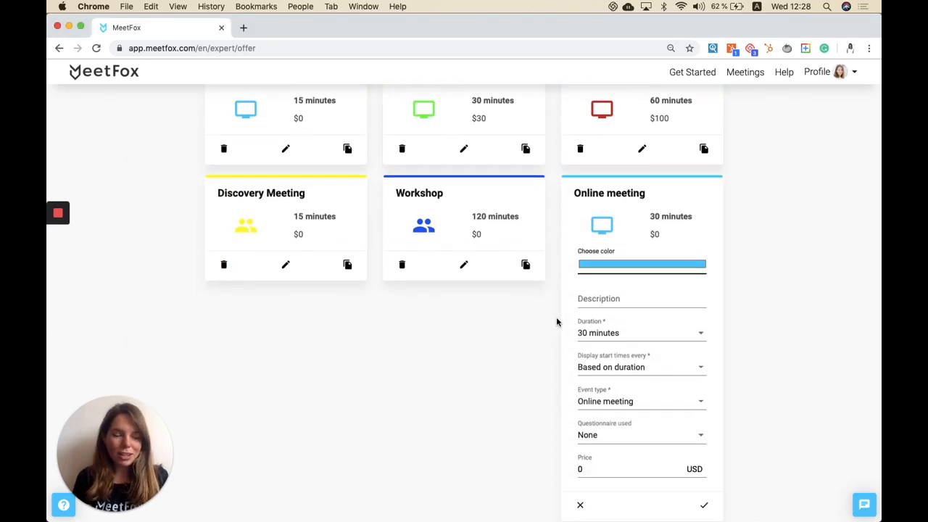
{"action": "left_click", "coordinate": [600, 298]}
{"action": "type", "text": "Consu"}
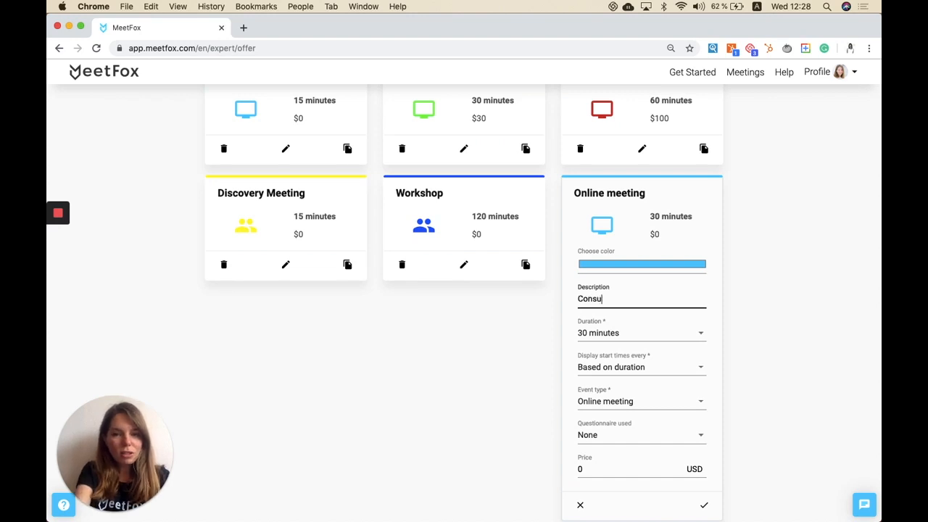
{"action": "type", "text": "ltation"}
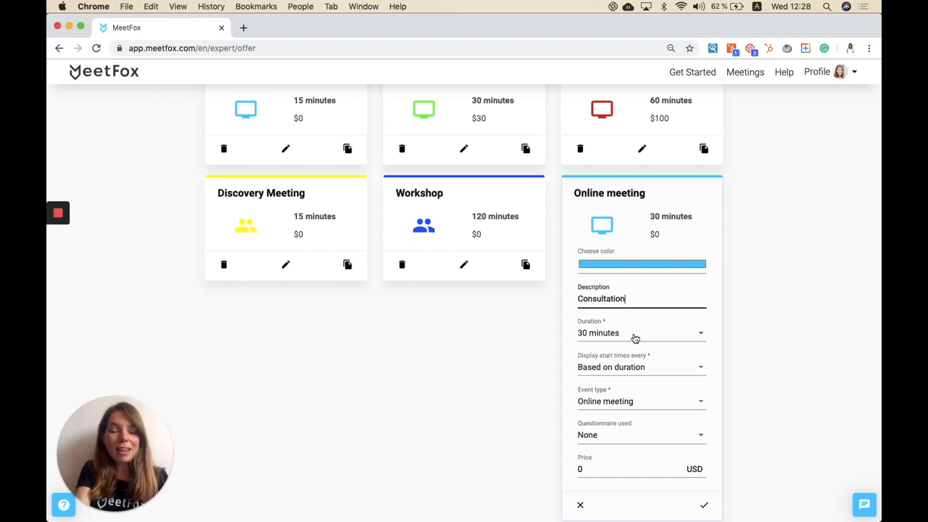
Step: Set the meeting duration to 45 minutes and display start times every 60 minutes
{"action": "left_click", "coordinate": [635, 337]}
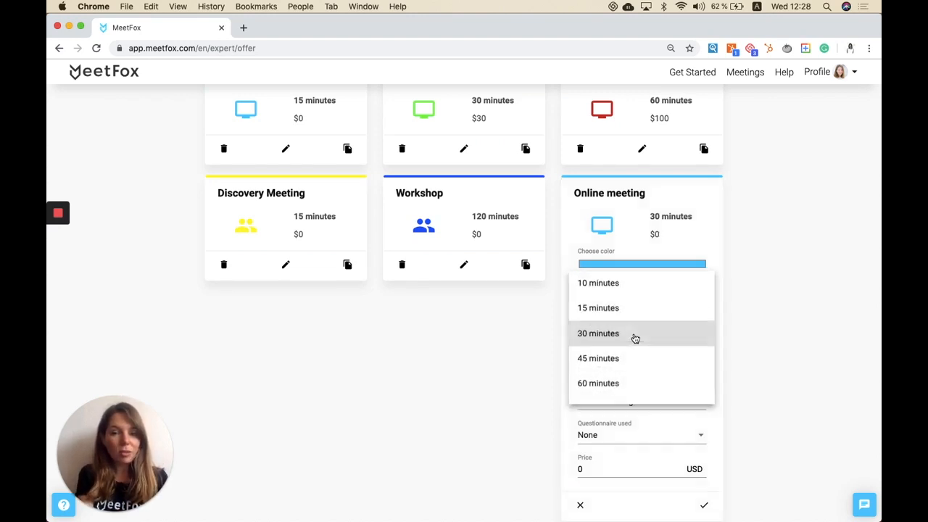
{"action": "left_click", "coordinate": [615, 357]}
{"action": "scroll", "coordinate": [519, 380], "scroll_direction": "down", "scroll_amount": 2}
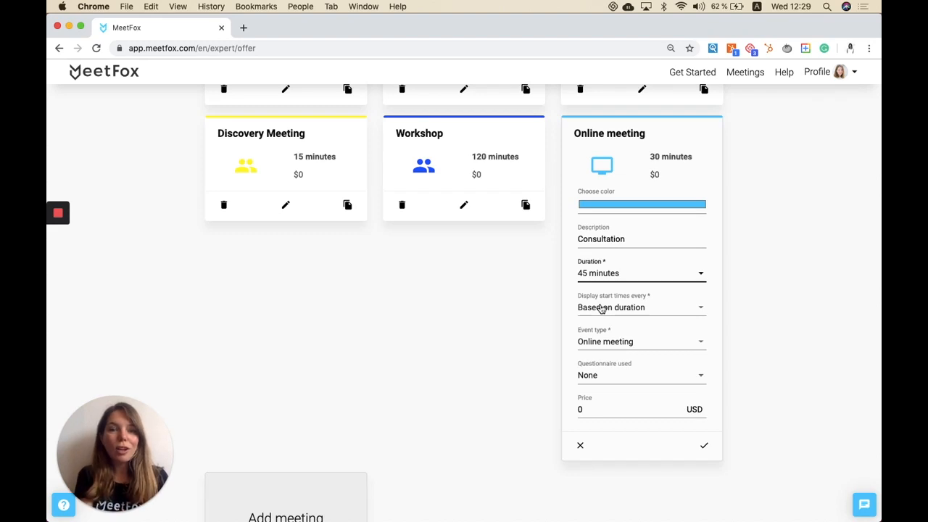
{"action": "left_click", "coordinate": [601, 308]}
{"action": "left_click", "coordinate": [592, 408]}
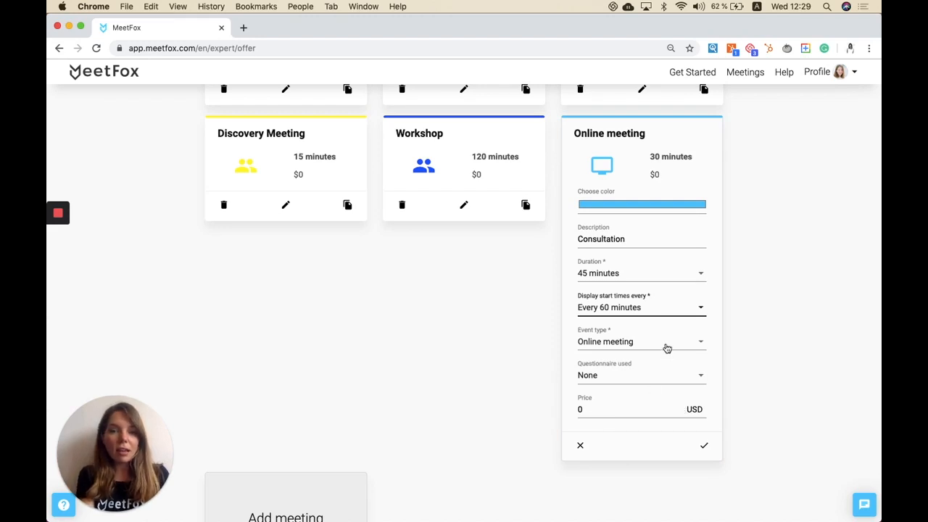
Step: Keep Online meeting as the event type and set the price to 100 USD
{"action": "left_click", "coordinate": [667, 348]}
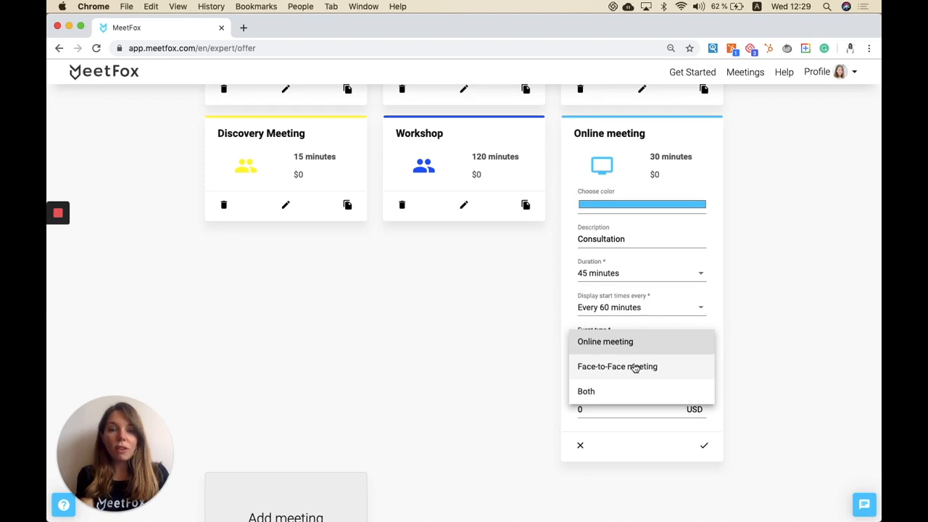
{"action": "left_click", "coordinate": [688, 349]}
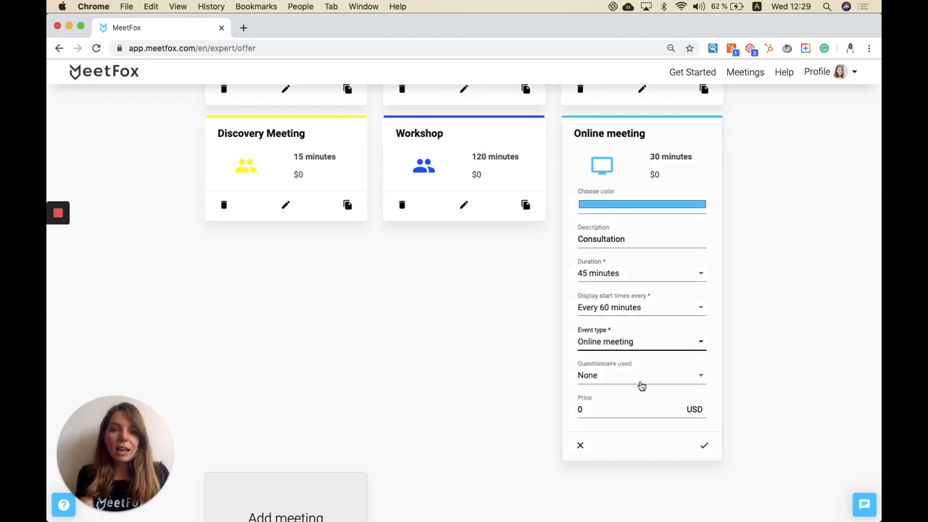
{"action": "left_click", "coordinate": [602, 411]}
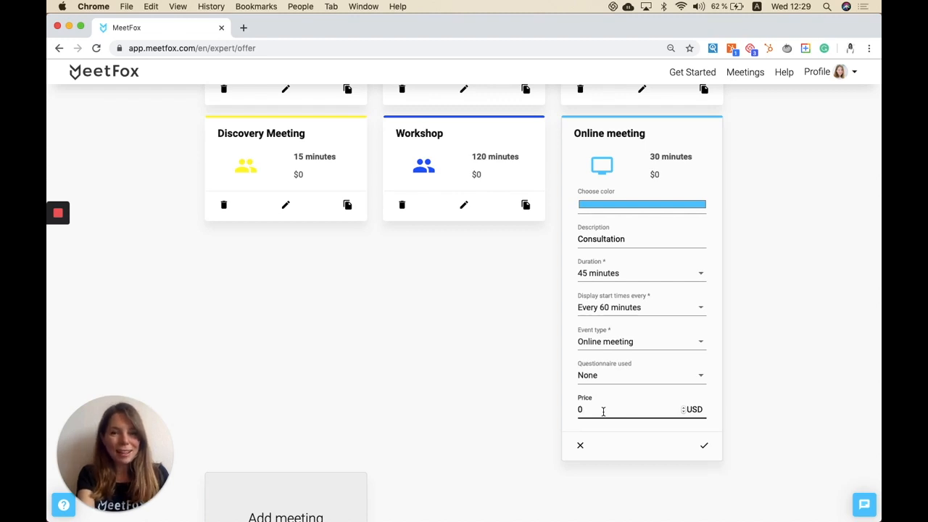
{"action": "key", "text": "BackSpace"}
{"action": "type", "text": "100"}
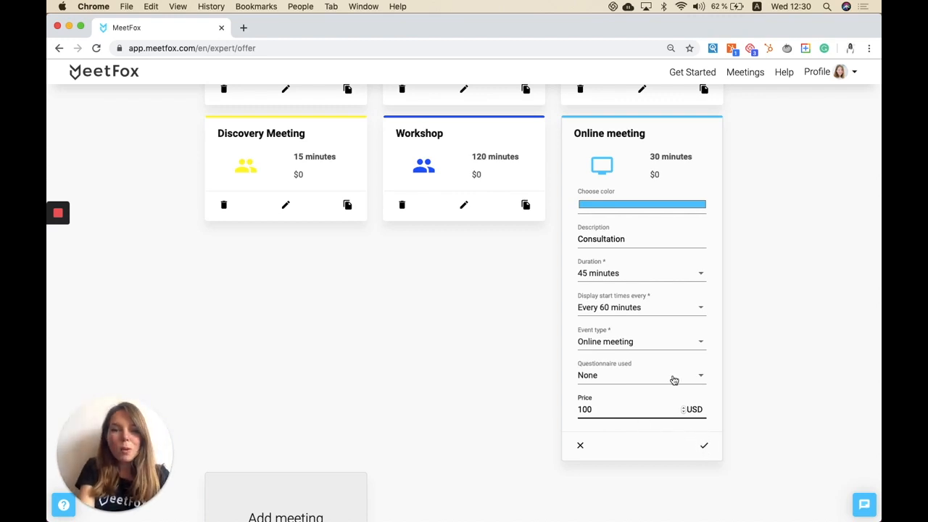
Step: Leave the questionnaire as None and save the new Consultation meeting
{"action": "left_click", "coordinate": [668, 375]}
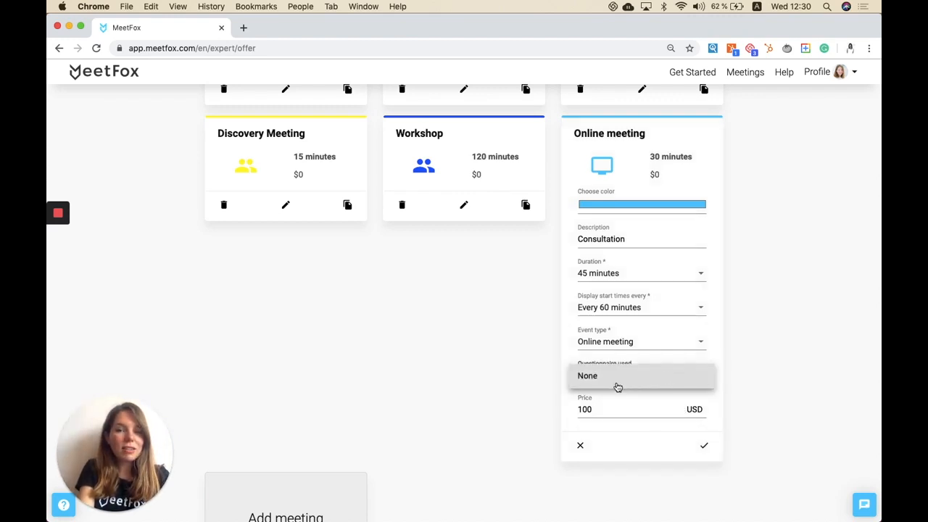
{"action": "left_click", "coordinate": [629, 383]}
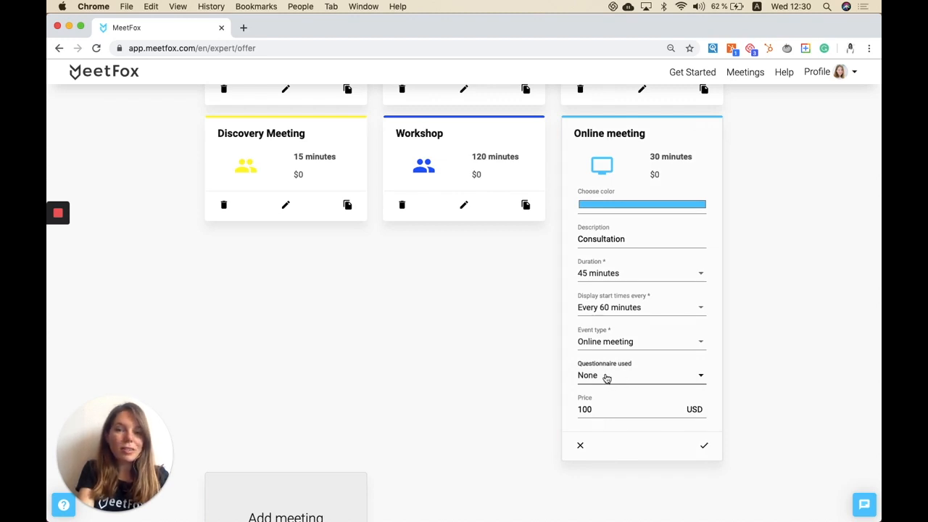
{"action": "left_click", "coordinate": [607, 377]}
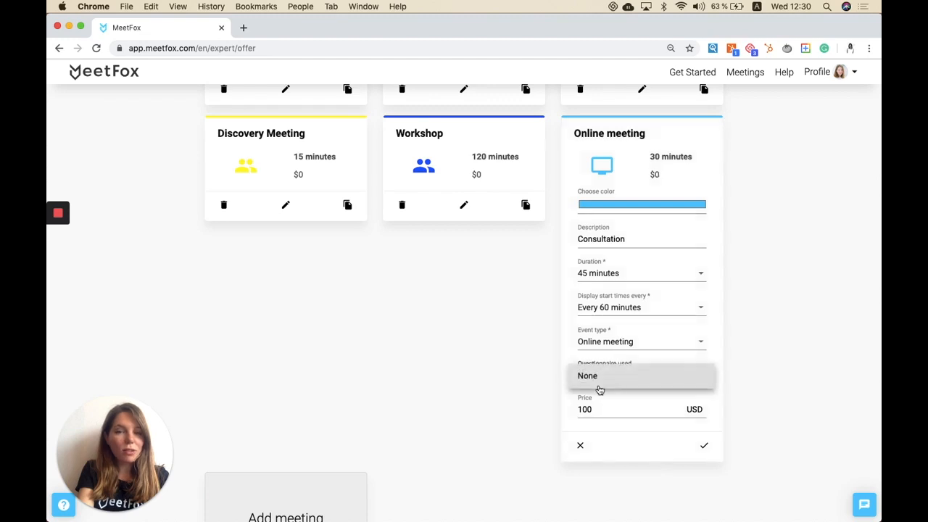
{"action": "left_click", "coordinate": [597, 381]}
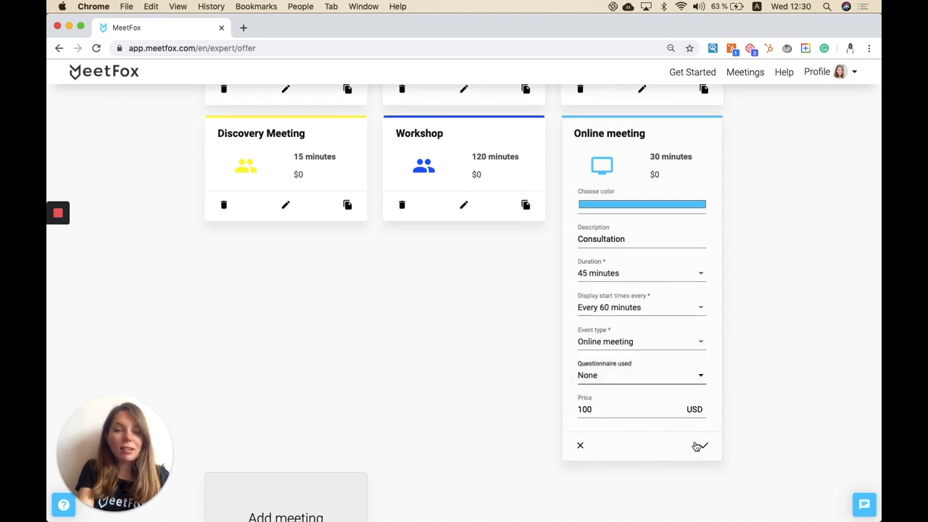
{"action": "left_click", "coordinate": [703, 449]}
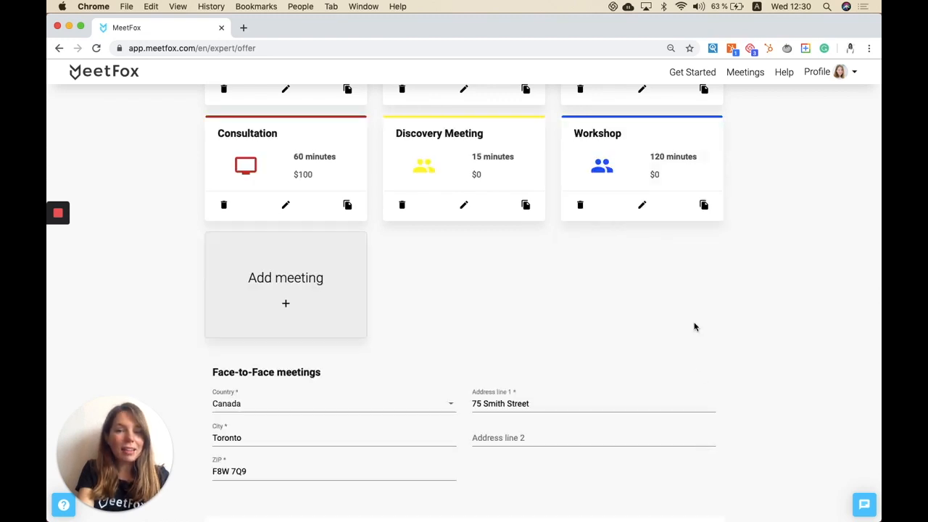
Step: Add a questionnaire named Questionnaire 1
{"action": "scroll", "coordinate": [694, 325], "scroll_direction": "up", "scroll_amount": 5}
{"action": "scroll", "coordinate": [560, 221], "scroll_direction": "up", "scroll_amount": 2}
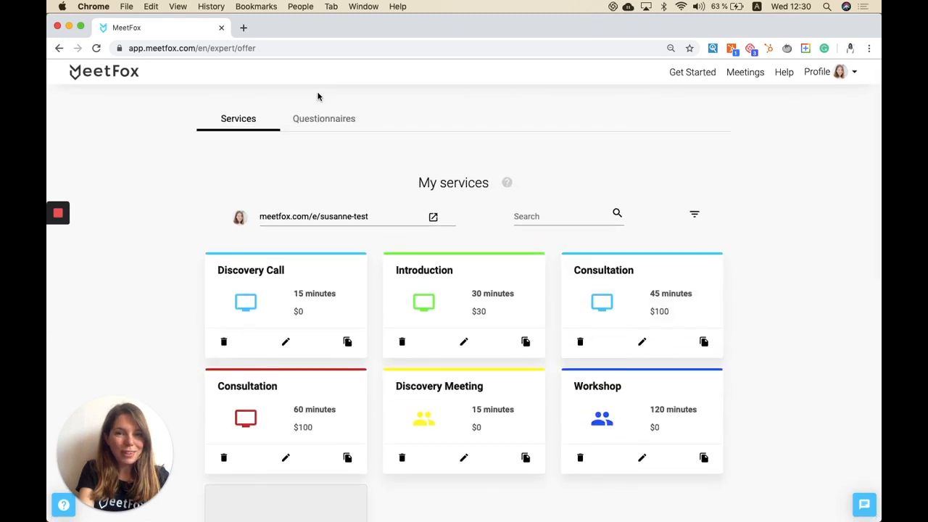
{"action": "left_click", "coordinate": [308, 122]}
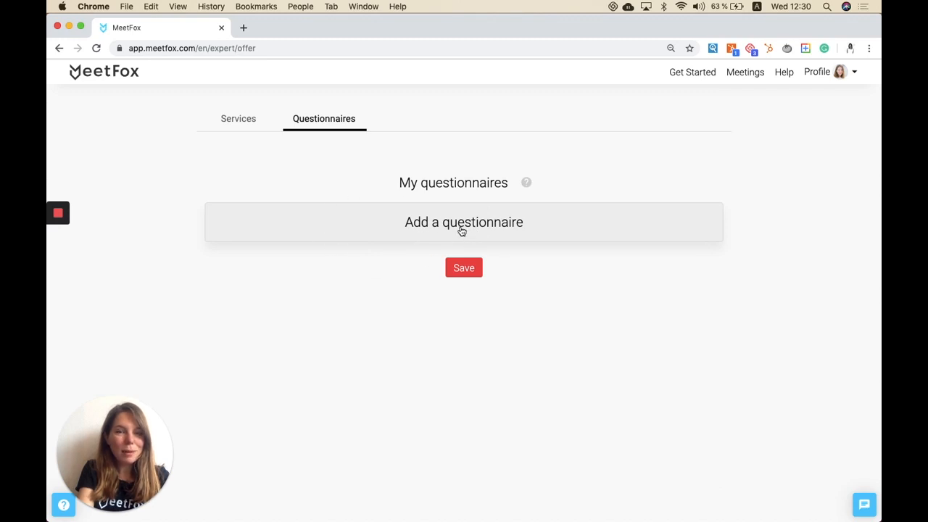
{"action": "left_click", "coordinate": [433, 230]}
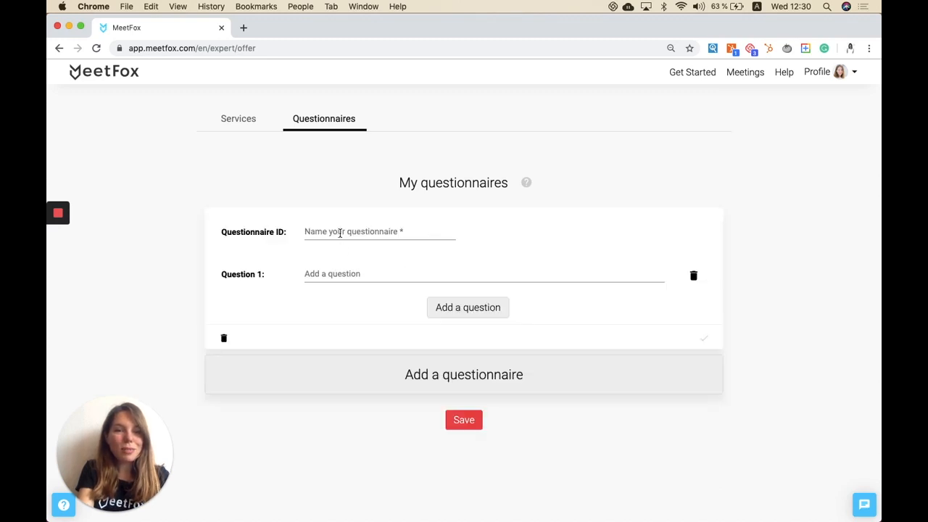
{"action": "left_click", "coordinate": [338, 232]}
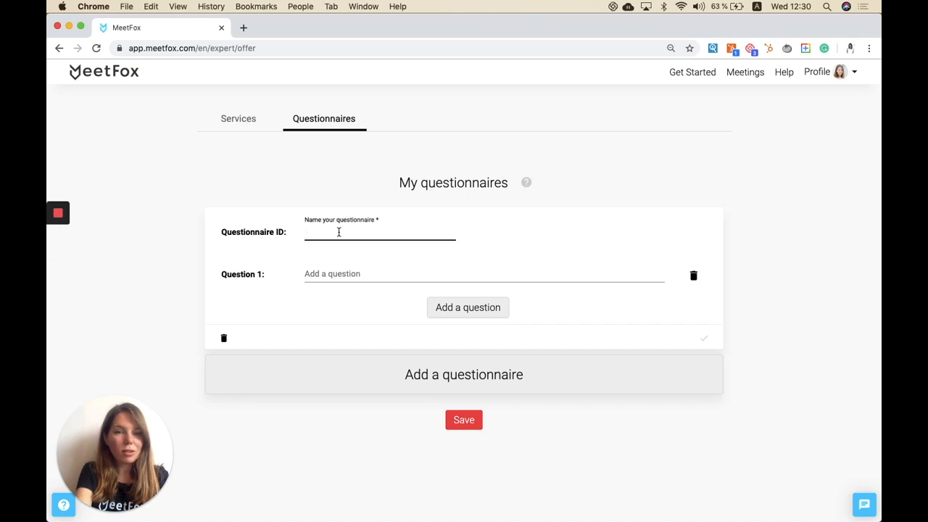
{"action": "type", "text": "Questionnaire 1"}
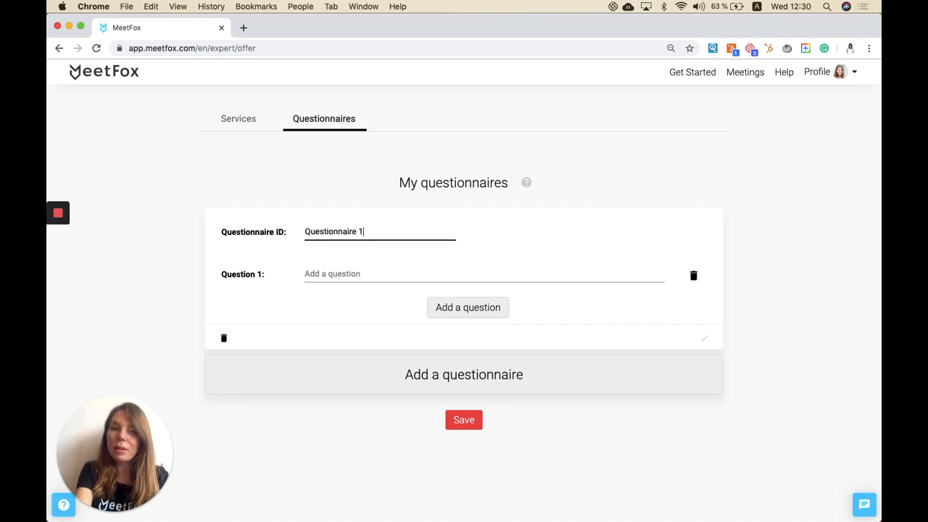
Step: Add two more question fields, then discard the questionnaire and return to the services list
{"action": "key", "text": "Tab"}
{"action": "left_click", "coordinate": [439, 314]}
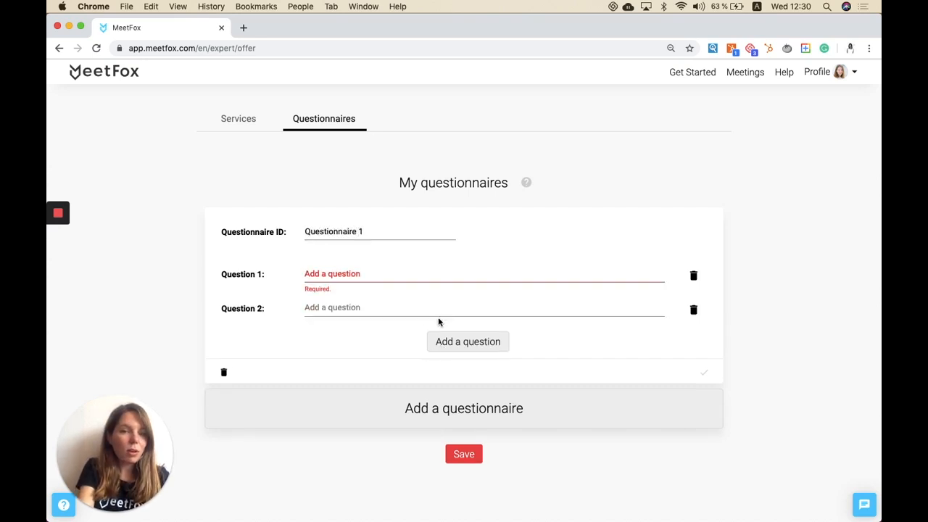
{"action": "left_click", "coordinate": [437, 348]}
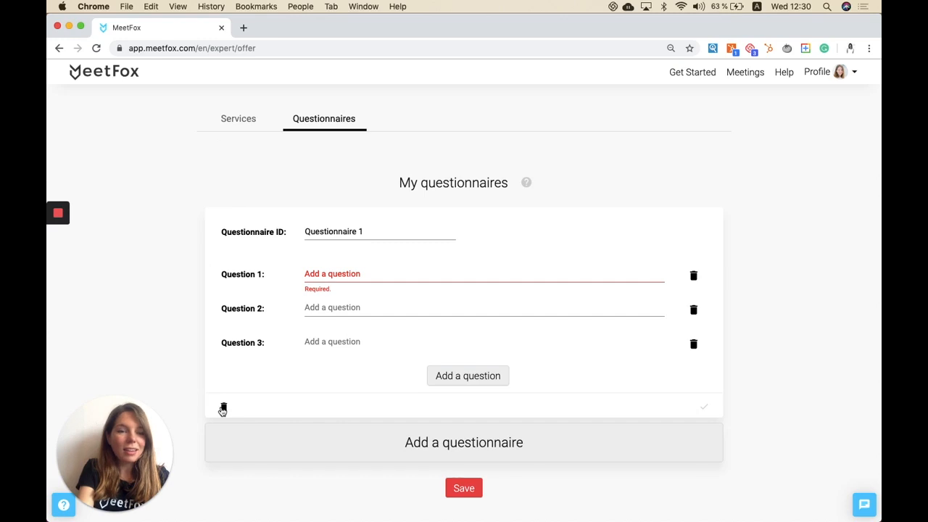
{"action": "left_click", "coordinate": [223, 408]}
{"action": "left_click", "coordinate": [248, 126]}
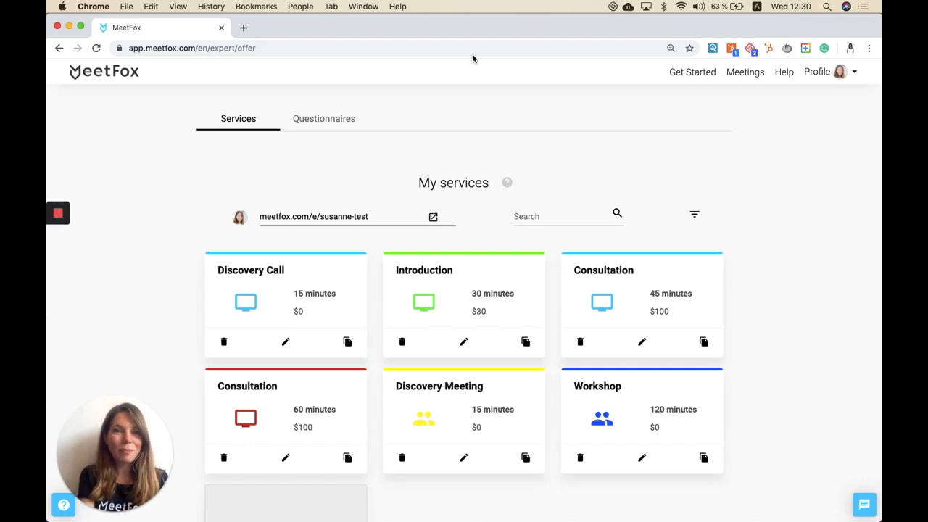
Step: Switch automatic acceptance of all meeting requests off and back on
{"action": "scroll", "coordinate": [430, 187], "scroll_direction": "down", "scroll_amount": 10}
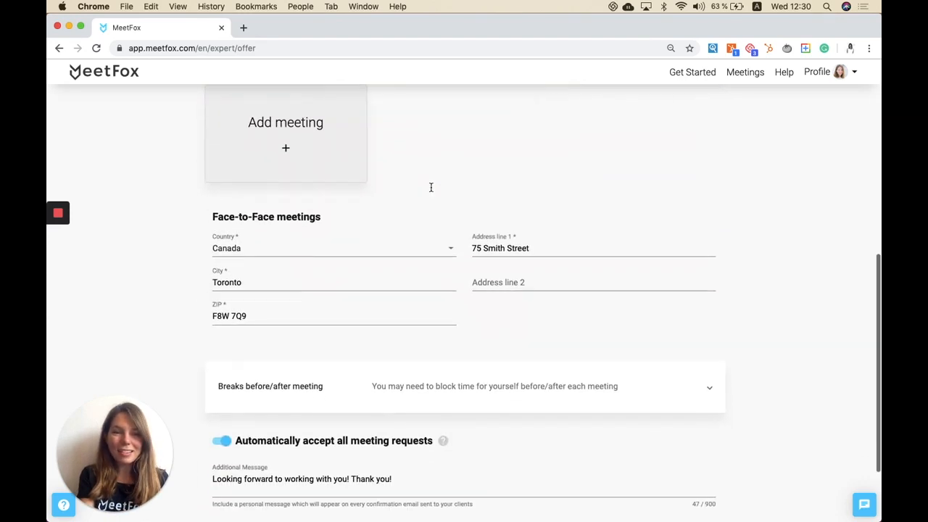
{"action": "scroll", "coordinate": [431, 187], "scroll_direction": "down", "scroll_amount": 3}
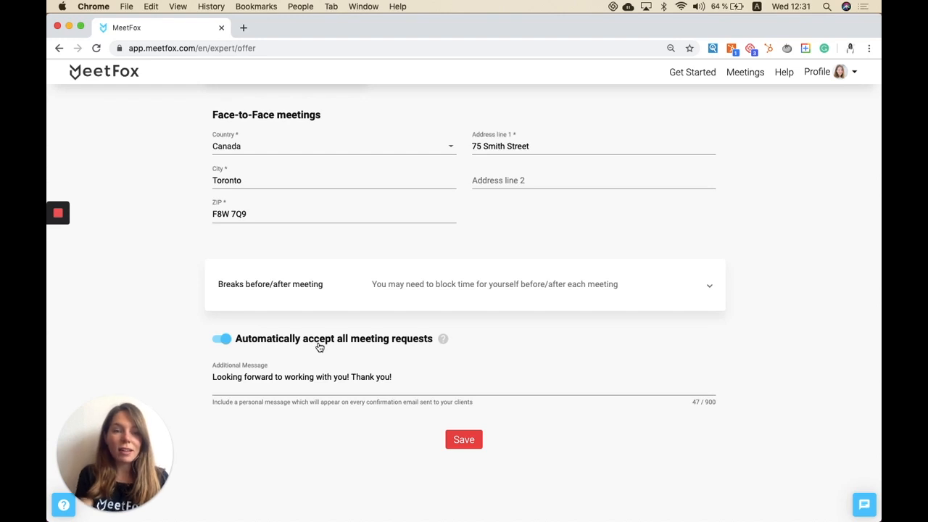
{"action": "left_click", "coordinate": [222, 338]}
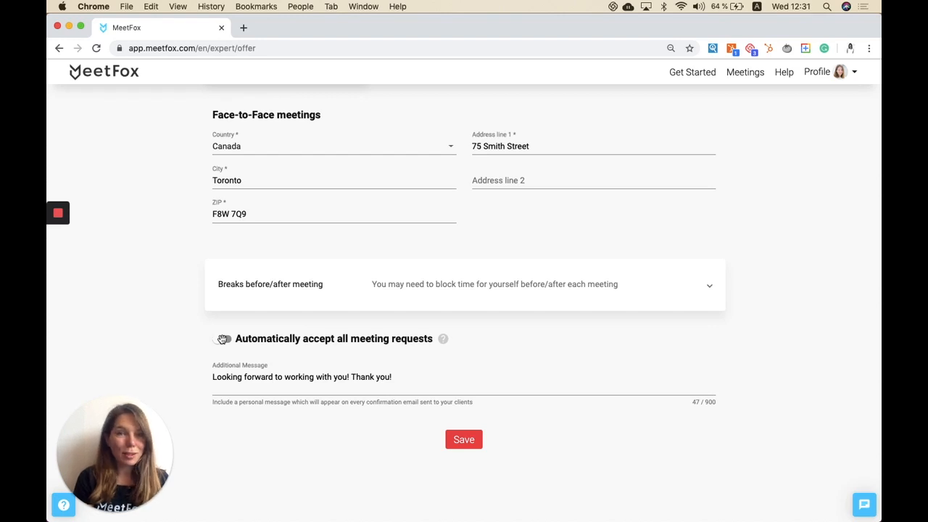
{"action": "left_click", "coordinate": [223, 339]}
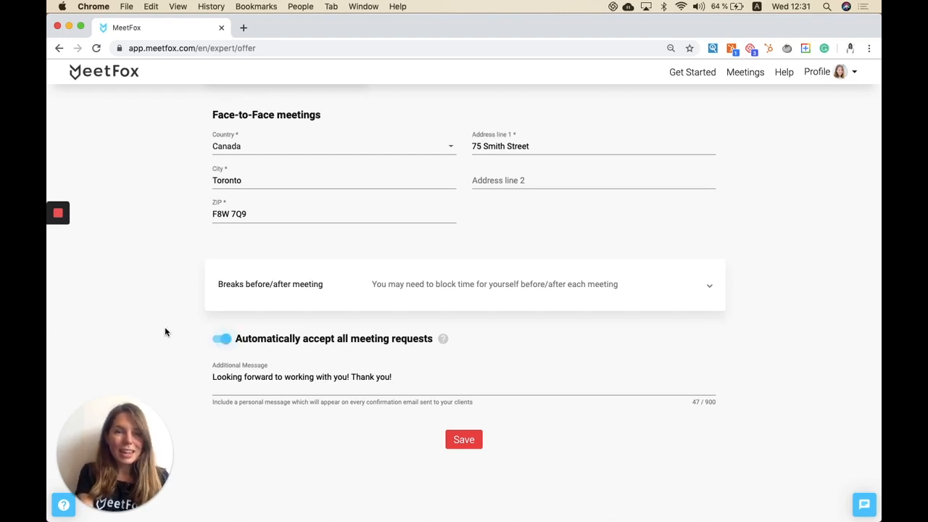
Step: Expand the breaks before/after meeting settings
{"action": "left_click", "coordinate": [298, 288]}
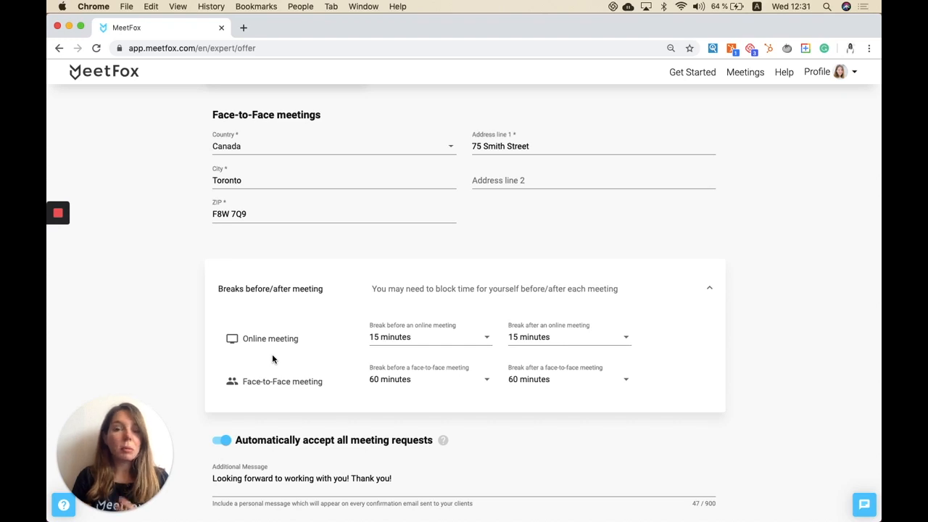
Step: Collapse the breaks before/after meeting section and save the meeting settings
{"action": "left_click", "coordinate": [265, 311]}
{"action": "left_click", "coordinate": [225, 377]}
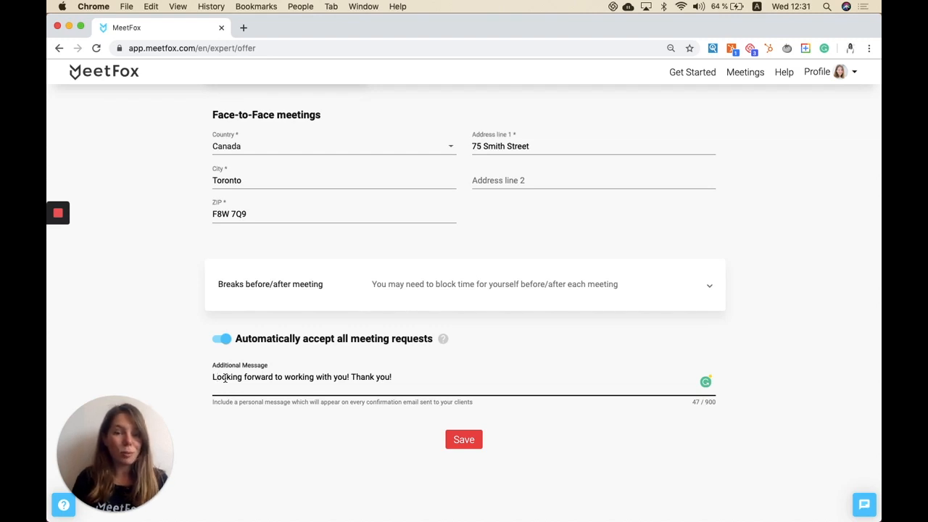
{"action": "left_click", "coordinate": [468, 439]}
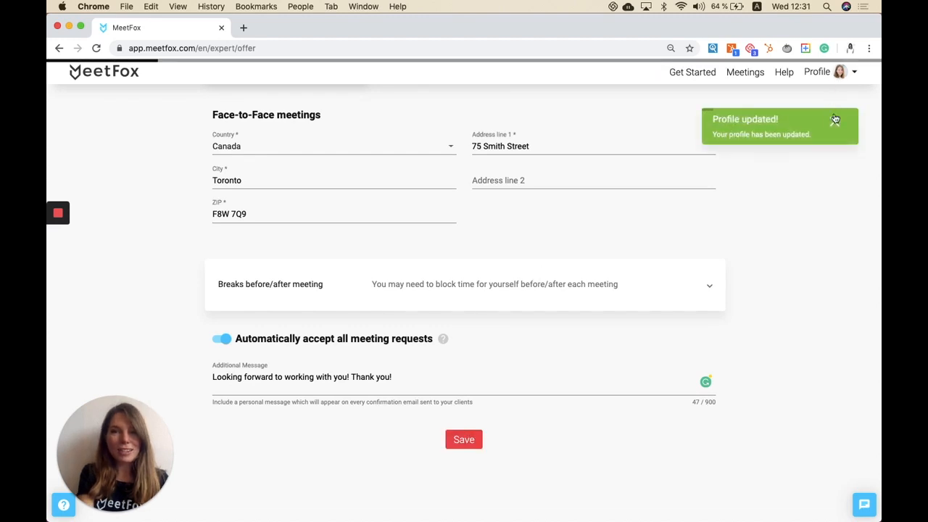
Step: Open the Calendar page and scroll through the month view
{"action": "left_click", "coordinate": [836, 122]}
{"action": "left_click", "coordinate": [840, 74]}
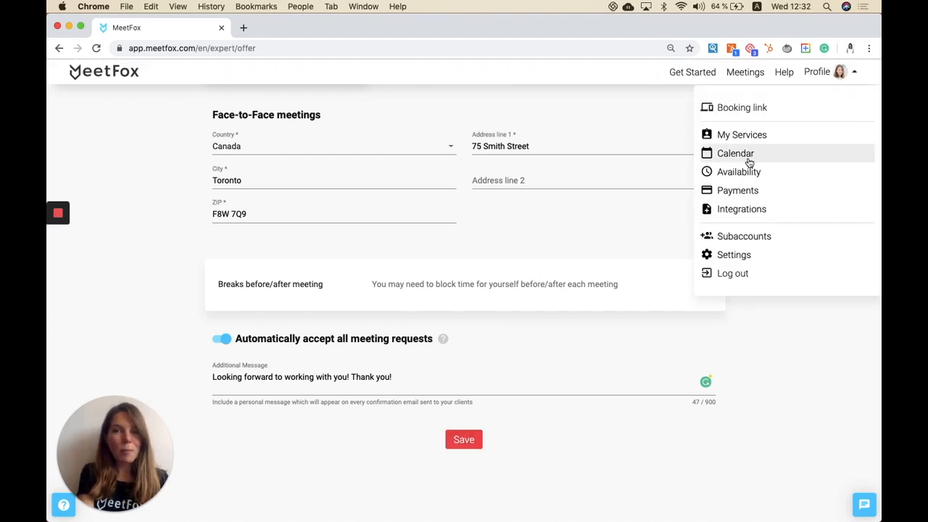
{"action": "left_click", "coordinate": [744, 158]}
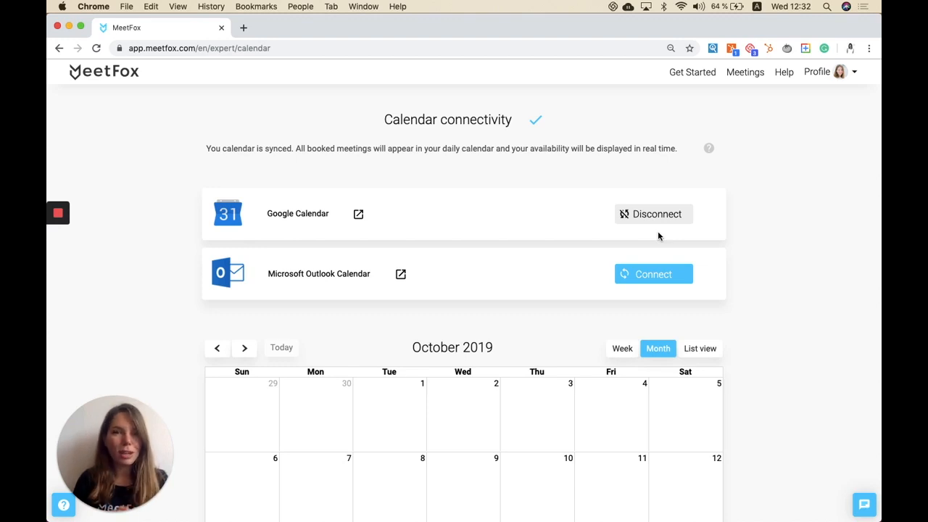
{"action": "scroll", "coordinate": [658, 232], "scroll_direction": "down", "scroll_amount": 5}
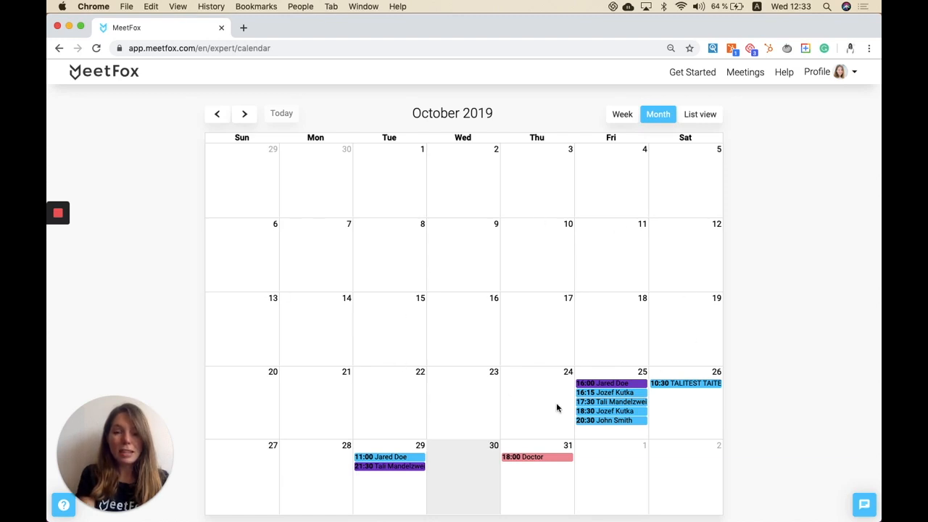
{"action": "scroll", "coordinate": [557, 408], "scroll_direction": "down", "scroll_amount": 2}
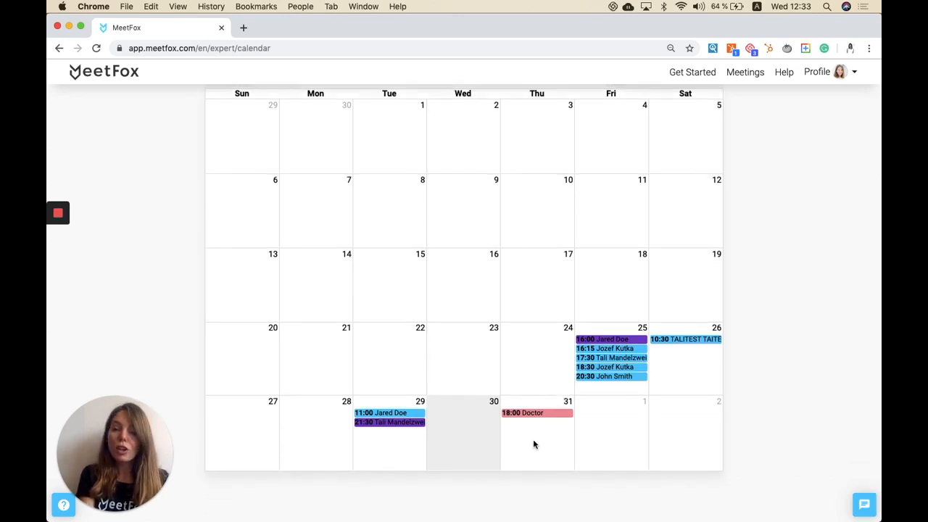
{"action": "left_click", "coordinate": [619, 428]}
{"action": "left_click", "coordinate": [333, 276]}
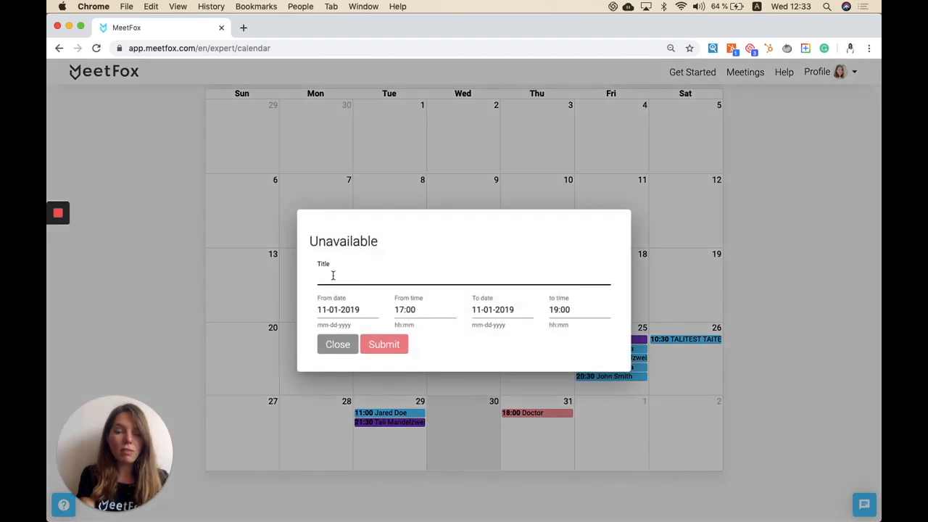
{"action": "type", "text": "Vacatoi"}
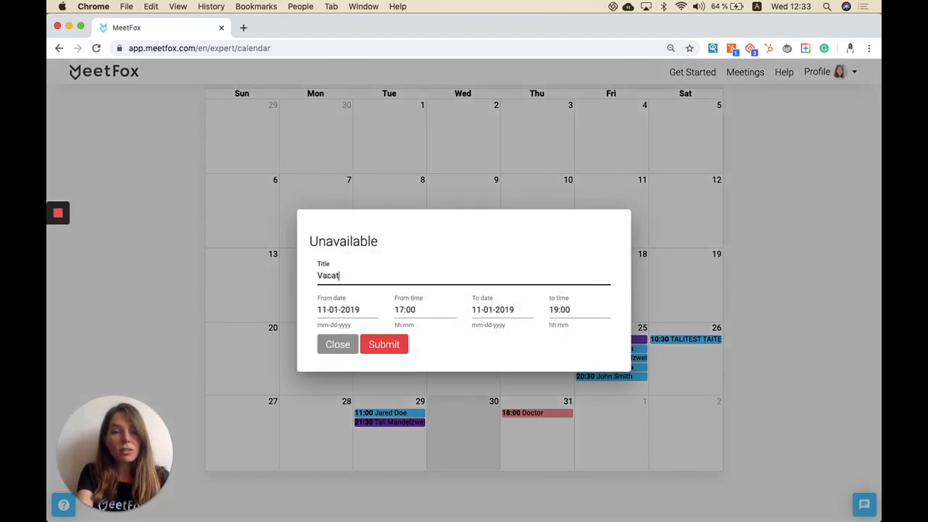
{"action": "key", "text": "BackSpace"}
{"action": "key", "text": "BackSpace"}
{"action": "type", "text": "ion"}
{"action": "key", "text": "Tab"}
{"action": "key", "text": "Tab"}
{"action": "key", "text": "Tab"}
{"action": "left_click", "coordinate": [485, 310]}
{"action": "key", "text": "BackSpace"}
{"action": "type", "text": "1"}
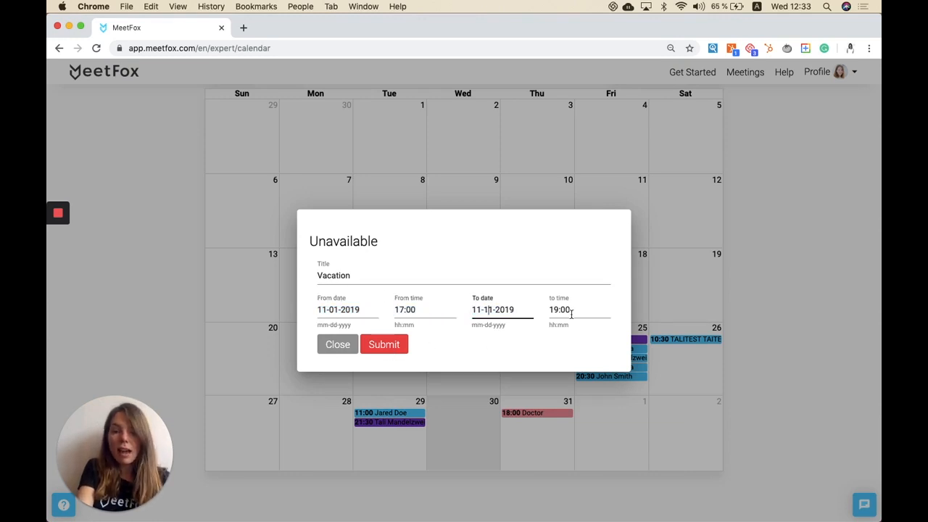
{"action": "left_click", "coordinate": [395, 347]}
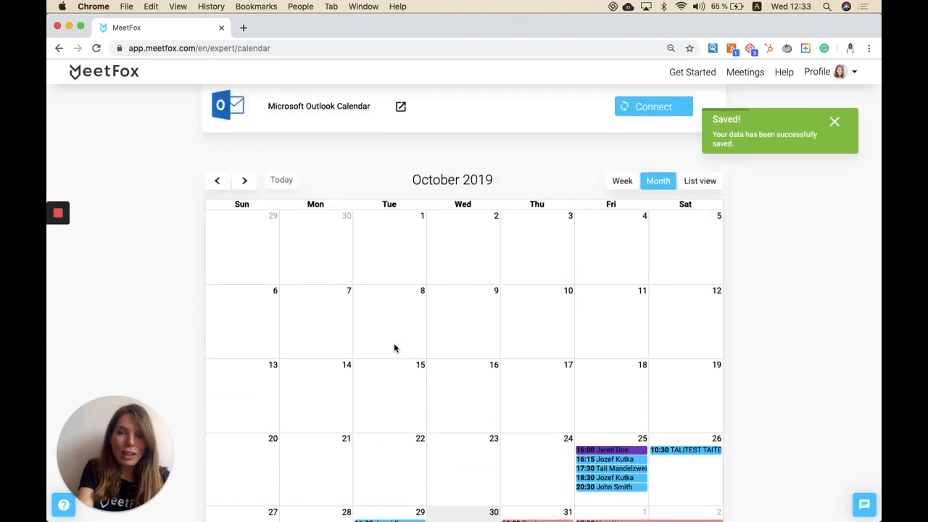
Step: Open the Availability page and scroll through the weekly time slots
{"action": "scroll", "coordinate": [395, 348], "scroll_direction": "up", "scroll_amount": 3}
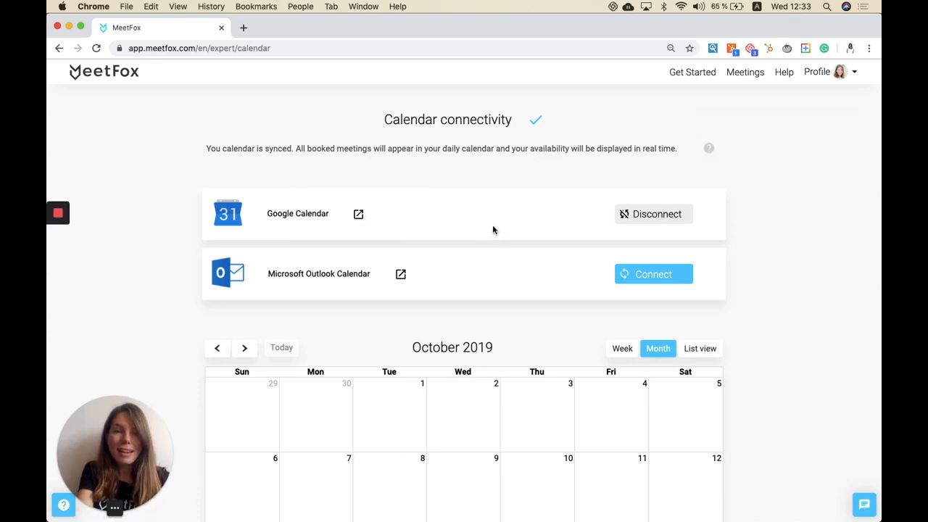
{"action": "left_click", "coordinate": [839, 73]}
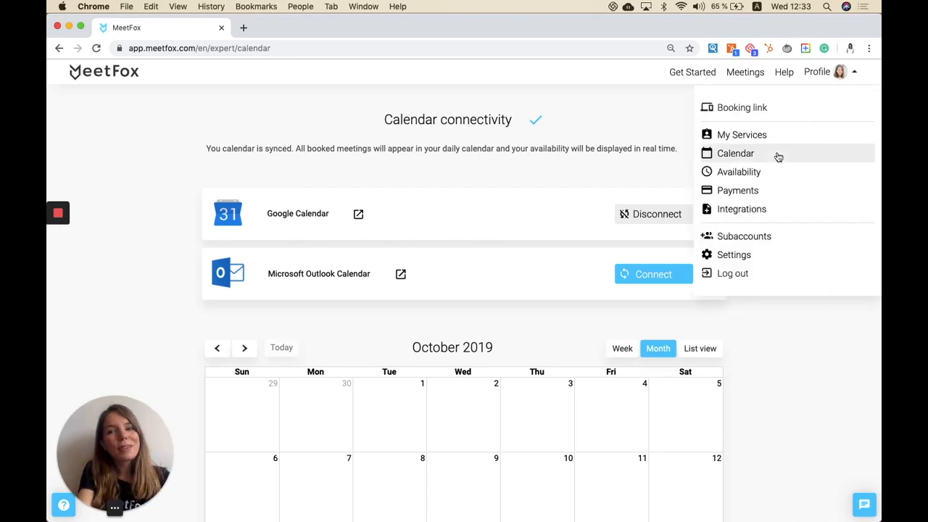
{"action": "left_click", "coordinate": [761, 172]}
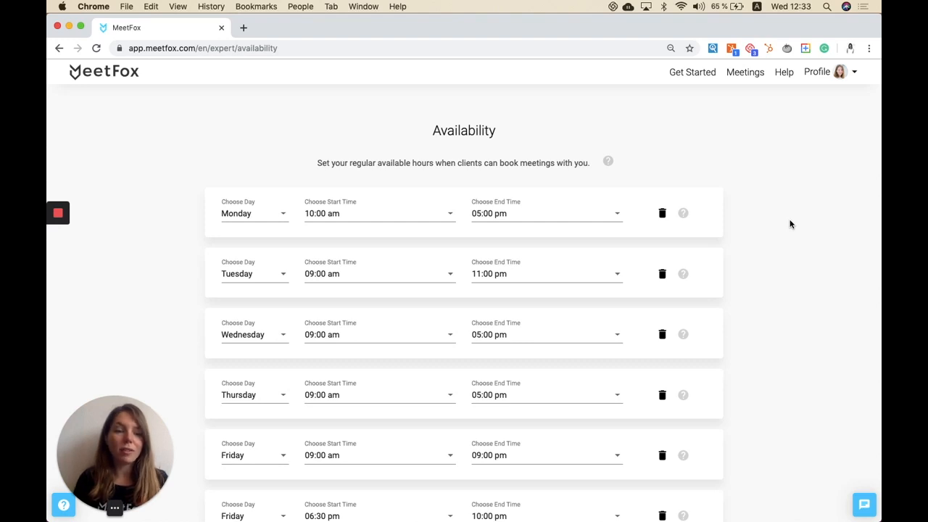
{"action": "scroll", "coordinate": [790, 224], "scroll_direction": "down", "scroll_amount": 3}
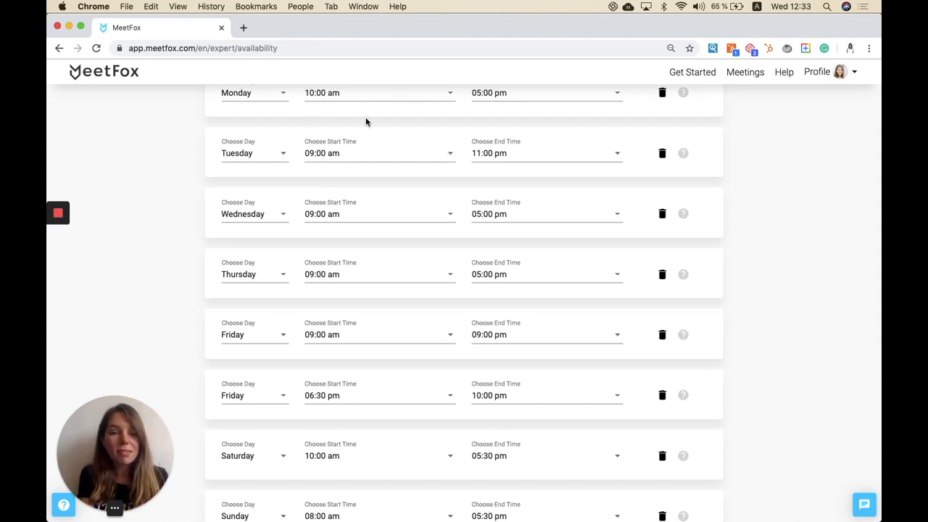
{"action": "scroll", "coordinate": [322, 253], "scroll_direction": "down", "scroll_amount": 1}
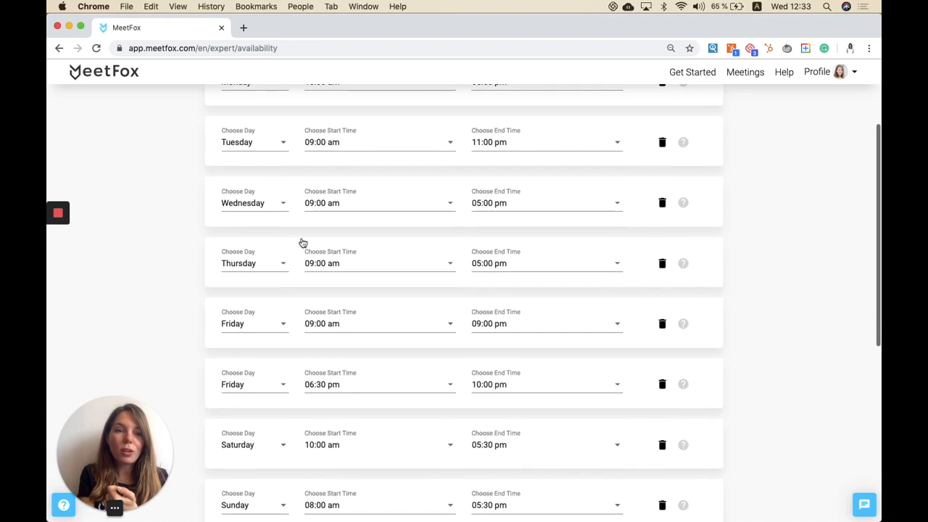
{"action": "scroll", "coordinate": [263, 271], "scroll_direction": "down", "scroll_amount": 1}
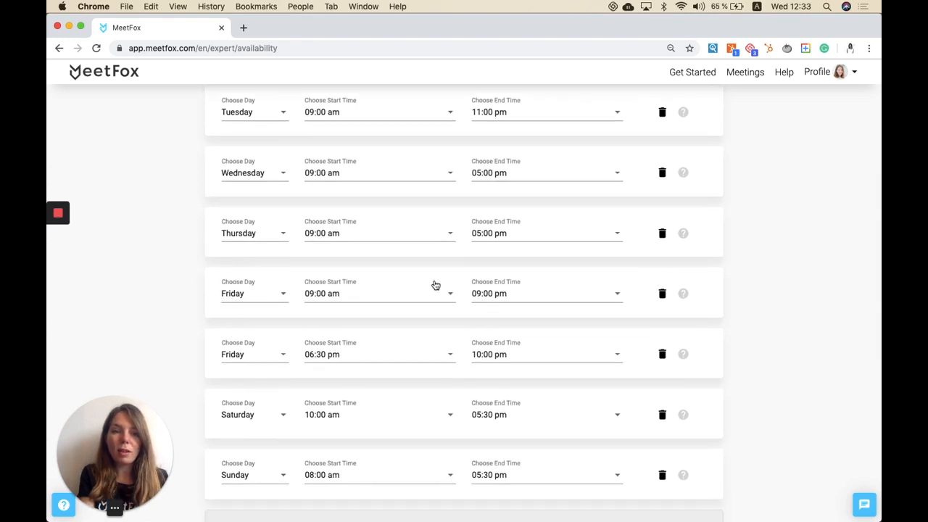
Step: Set the first Friday slot's end time to 12:00 pm
{"action": "left_click", "coordinate": [499, 299]}
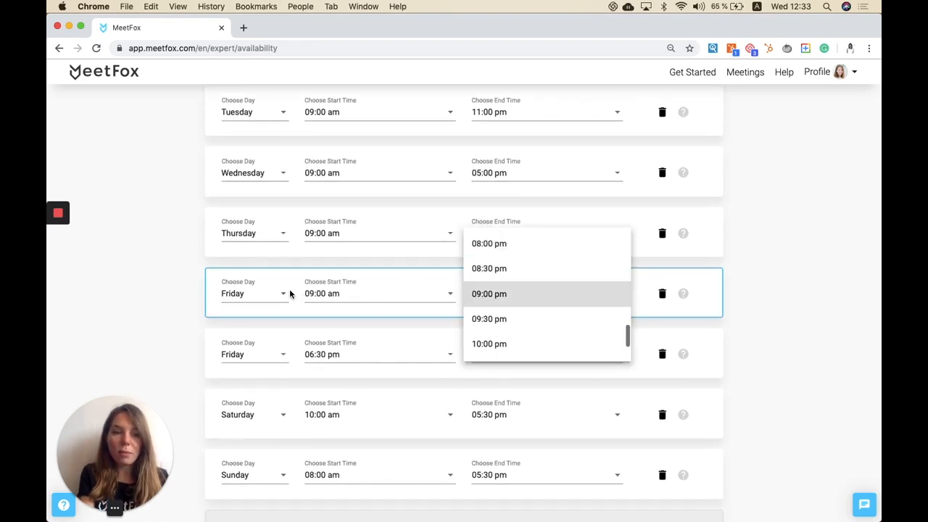
{"action": "left_click", "coordinate": [231, 299]}
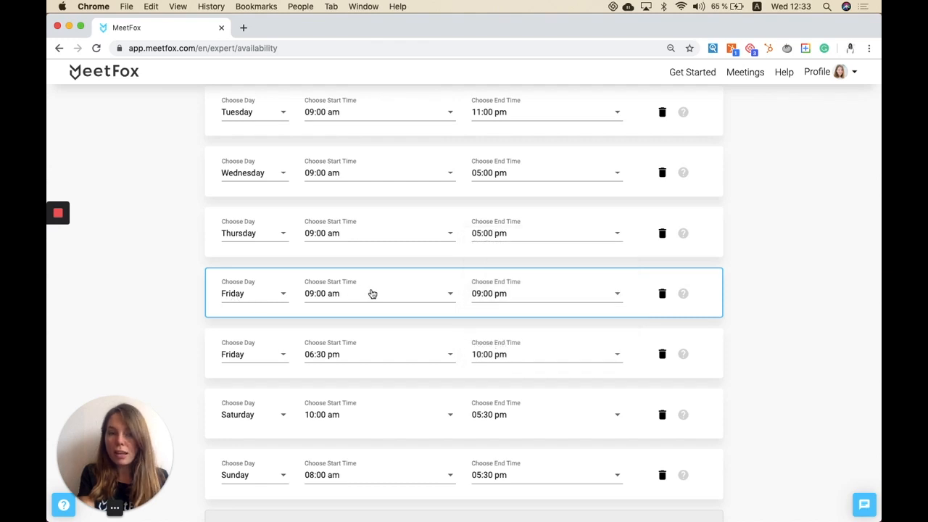
{"action": "left_click", "coordinate": [474, 295]}
{"action": "scroll", "coordinate": [489, 287], "scroll_direction": "up", "scroll_amount": 10}
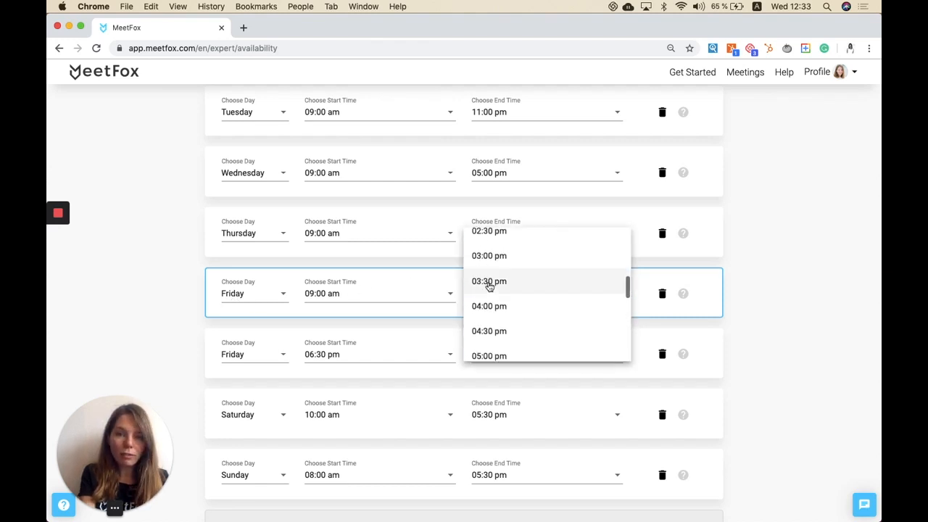
{"action": "left_click", "coordinate": [489, 264]}
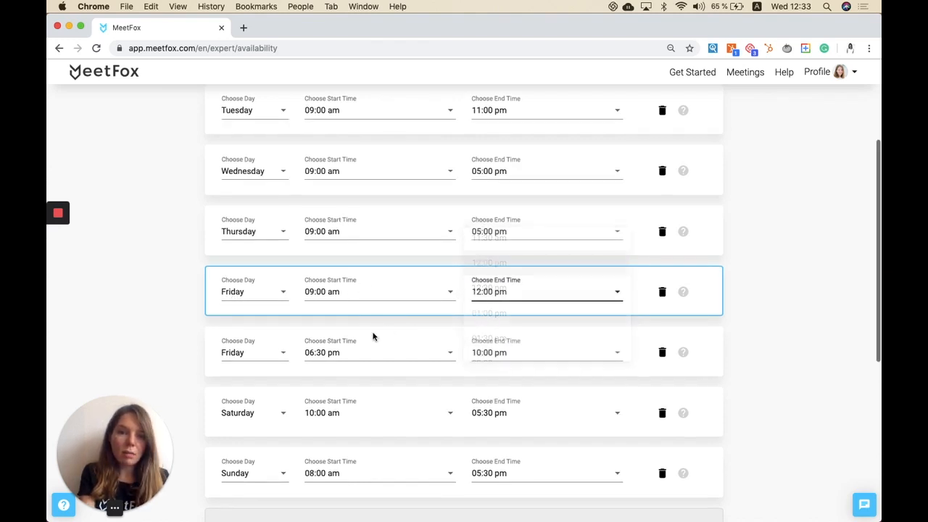
Step: Change the second Friday slot to start at 01:00 pm and end at 08:00 pm
{"action": "left_click", "coordinate": [338, 354]}
{"action": "scroll", "coordinate": [338, 341], "scroll_direction": "up", "scroll_amount": 3}
{"action": "scroll", "coordinate": [338, 338], "scroll_direction": "up", "scroll_amount": 5}
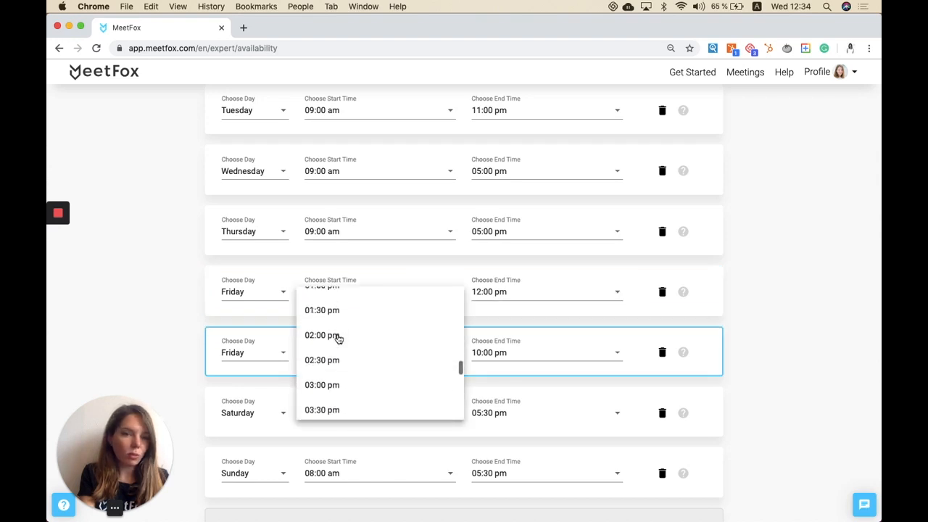
{"action": "left_click", "coordinate": [338, 333]}
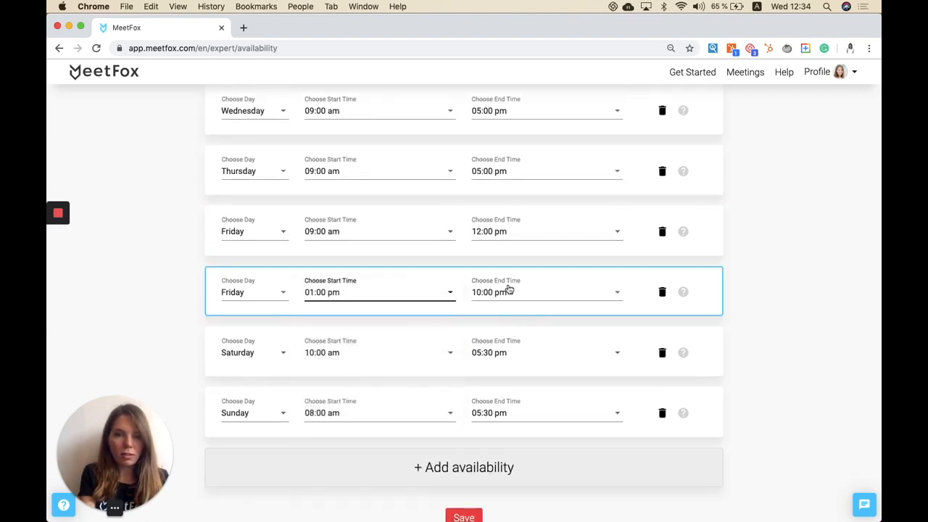
{"action": "left_click", "coordinate": [508, 290]}
{"action": "scroll", "coordinate": [504, 275], "scroll_direction": "up", "scroll_amount": 3}
{"action": "left_click", "coordinate": [502, 267]}
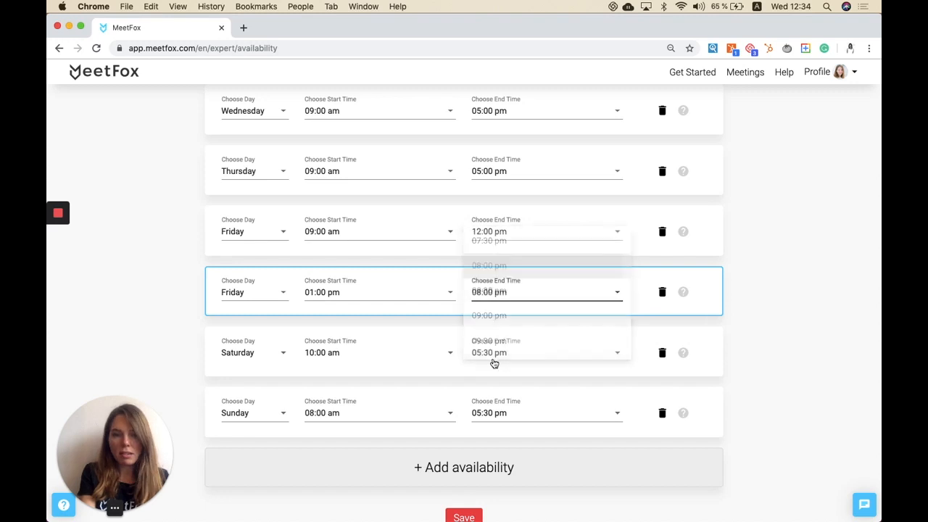
{"action": "scroll", "coordinate": [464, 450], "scroll_direction": "down", "scroll_amount": 2}
Step: Delete the Saturday and Sunday availability slots and save the availability
{"action": "left_click", "coordinate": [662, 305]}
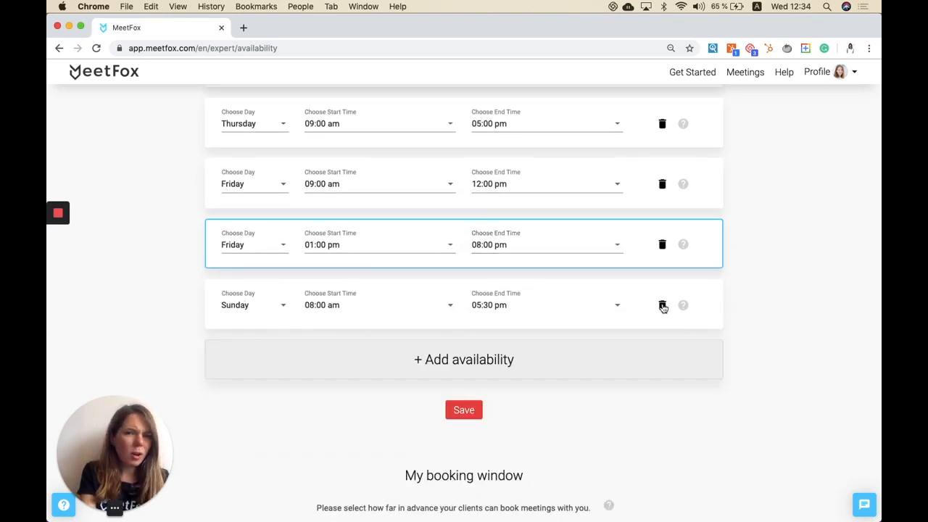
{"action": "left_click", "coordinate": [662, 305]}
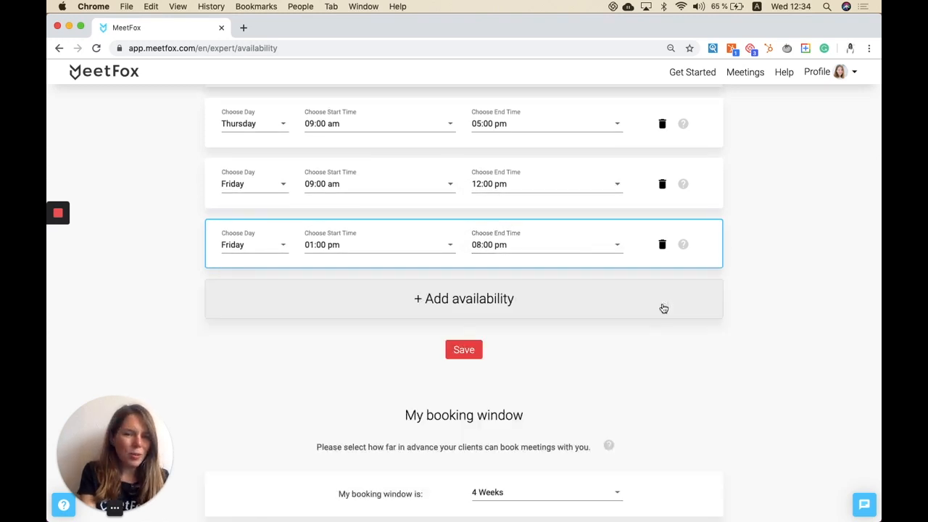
{"action": "left_click", "coordinate": [458, 350]}
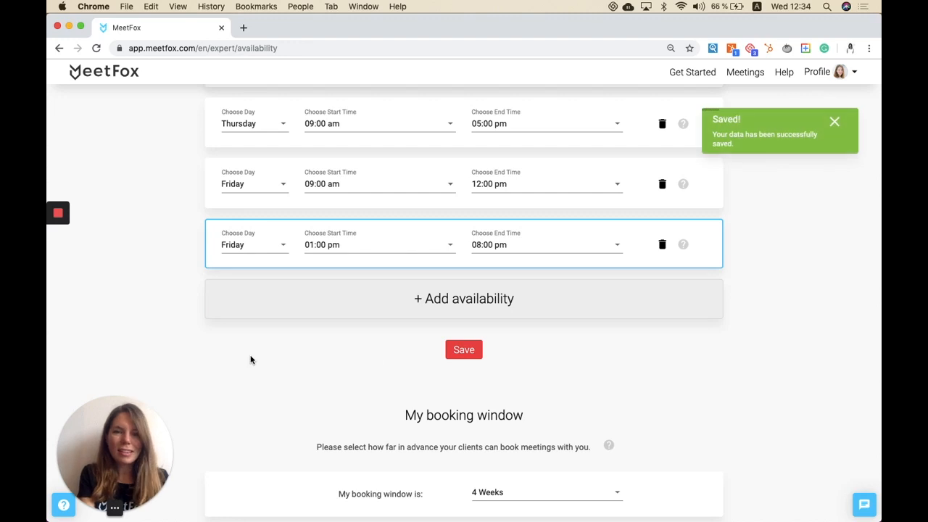
Step: Review the booking window setting, then open the Payment options page
{"action": "scroll", "coordinate": [250, 360], "scroll_direction": "up", "scroll_amount": 6}
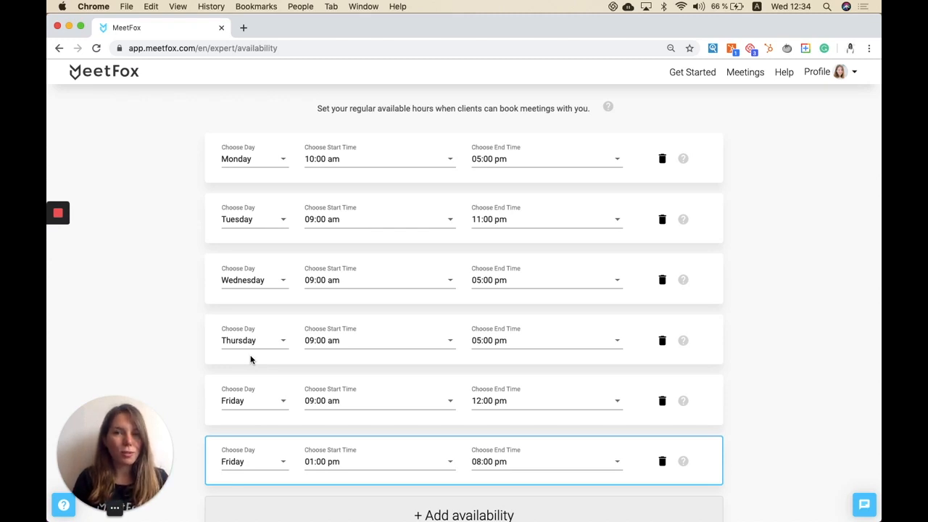
{"action": "scroll", "coordinate": [250, 359], "scroll_direction": "down", "scroll_amount": 5}
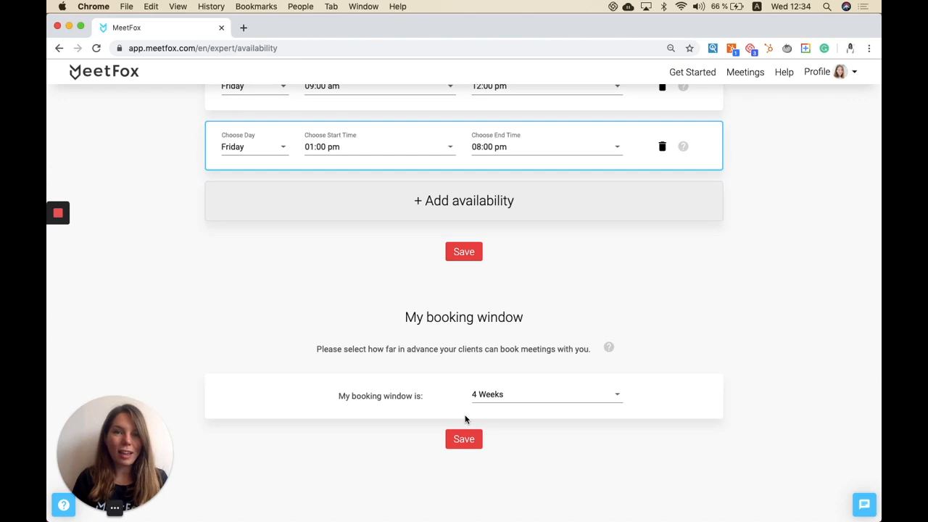
{"action": "scroll", "coordinate": [466, 419], "scroll_direction": "up", "scroll_amount": 10}
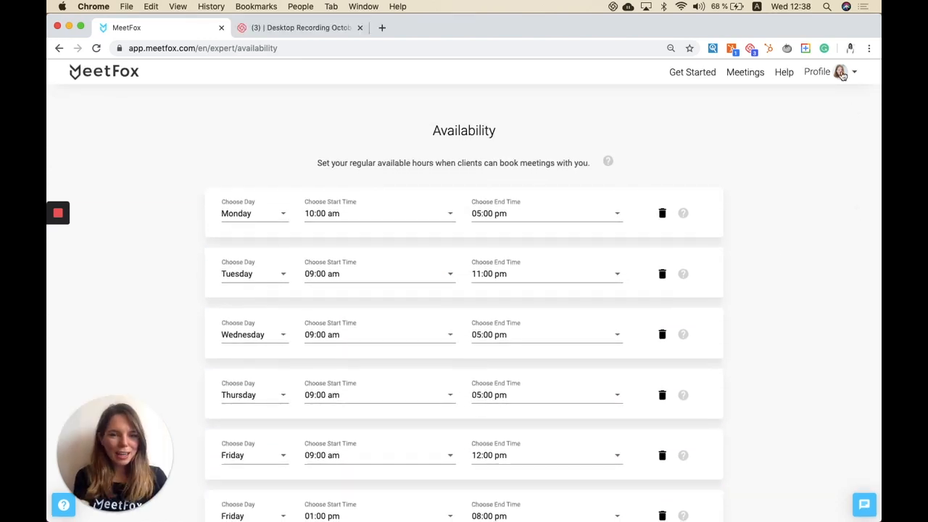
{"action": "left_click", "coordinate": [842, 73]}
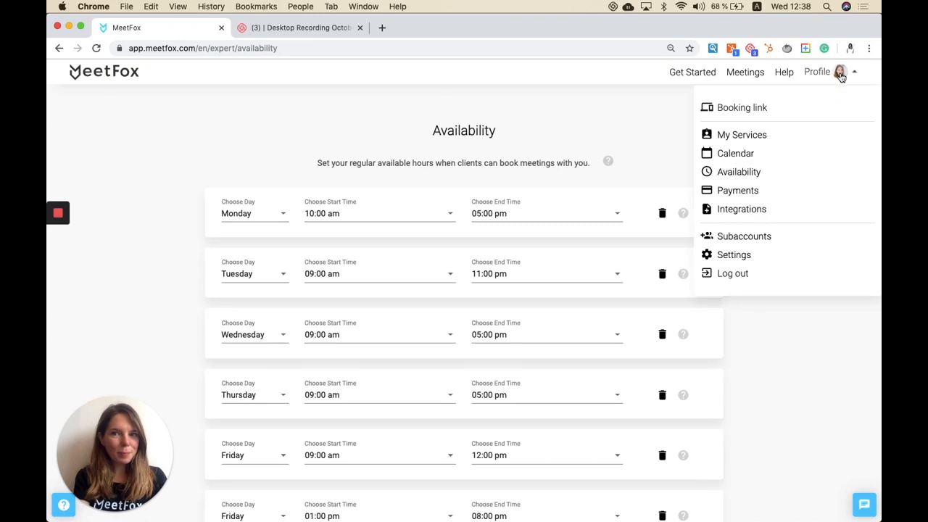
{"action": "left_click", "coordinate": [752, 190]}
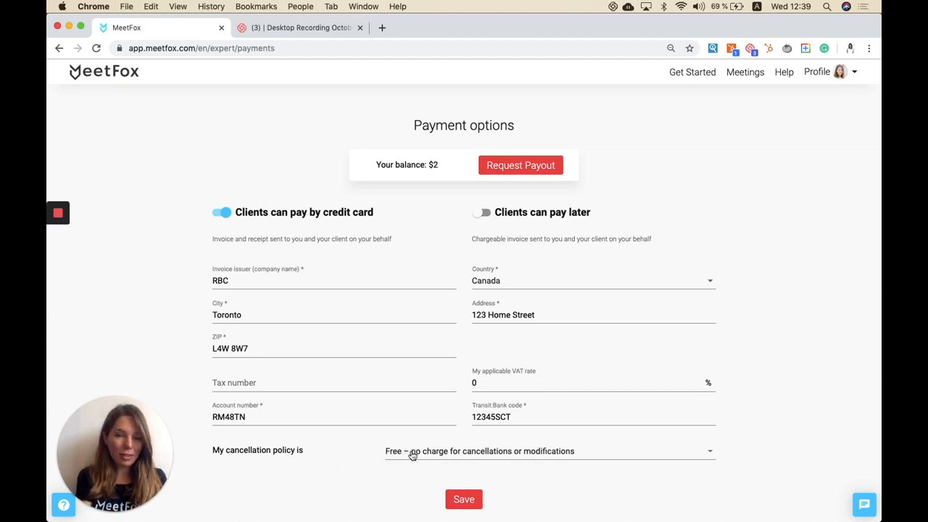
Step: Open the Integrations embedding page, then the Subaccounts page
{"action": "left_click", "coordinate": [834, 80]}
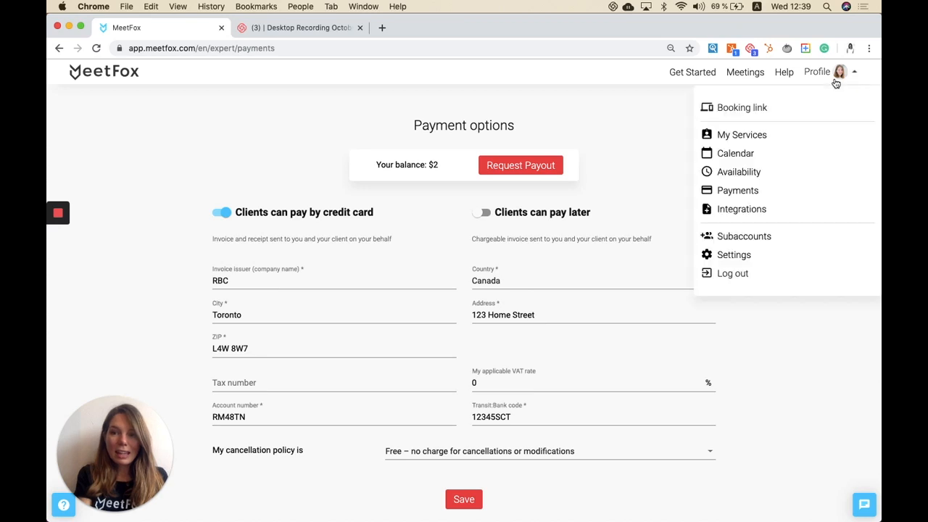
{"action": "left_click", "coordinate": [744, 218]}
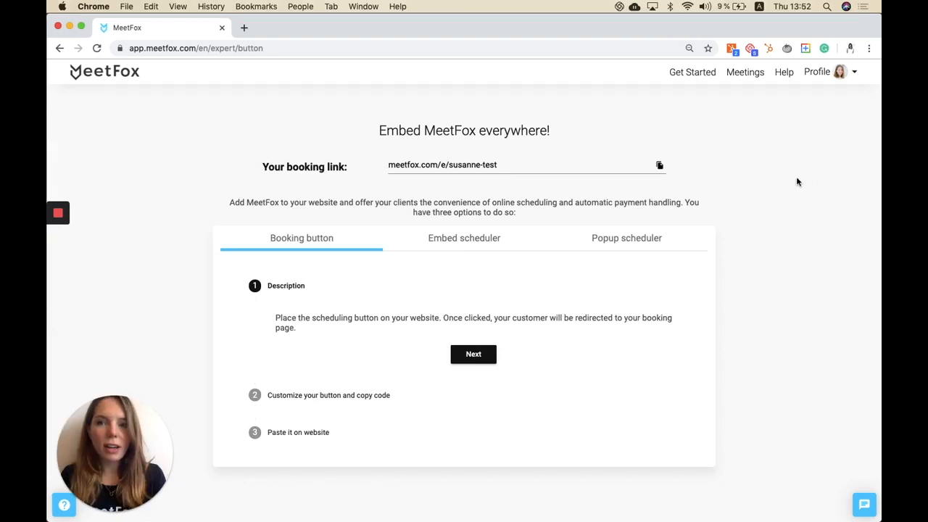
{"action": "left_click", "coordinate": [839, 74]}
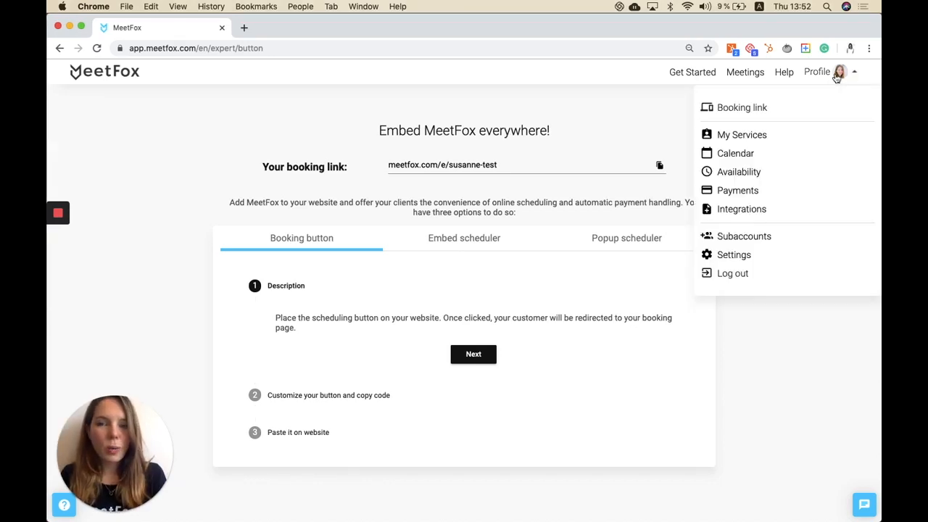
{"action": "left_click", "coordinate": [714, 235]}
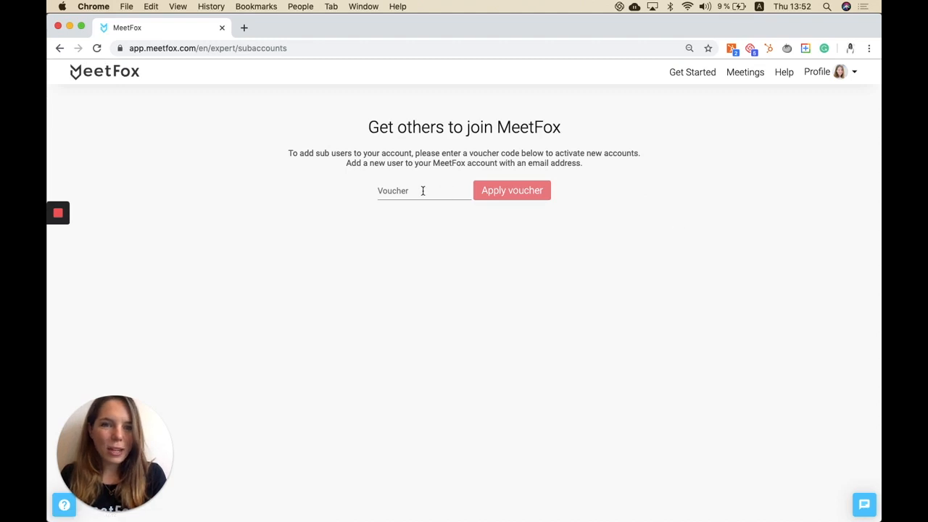
Step: Paste the voucher code into the voucher field and apply it to unlock subaccount slots
{"action": "left_click", "coordinate": [423, 190]}
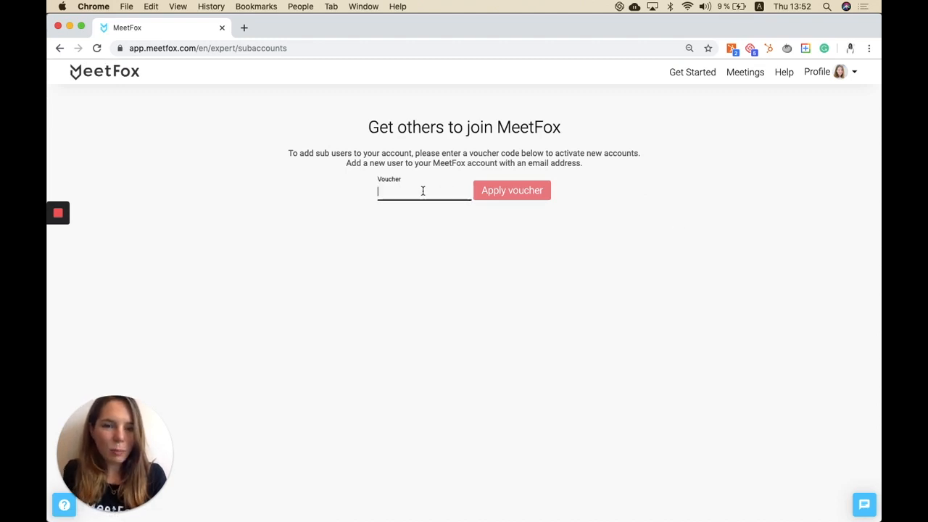
{"action": "key", "text": "super+v"}
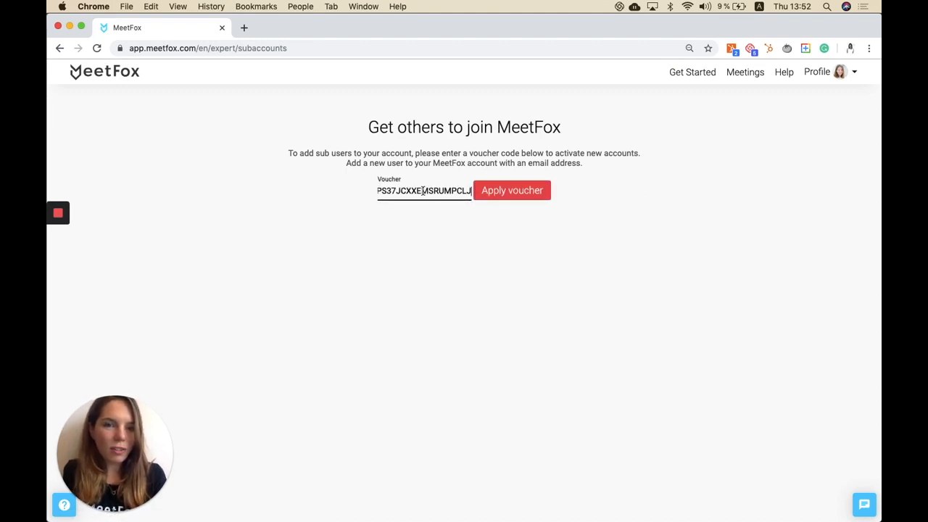
{"action": "left_click", "coordinate": [510, 193]}
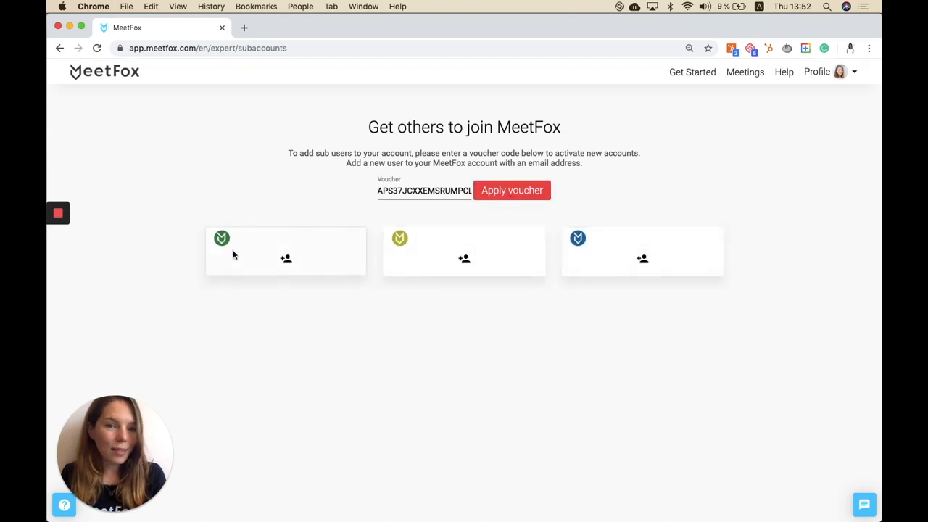
Step: Invite a subaccount user by entering their e-mail address in the first slot
{"action": "left_click", "coordinate": [287, 259]}
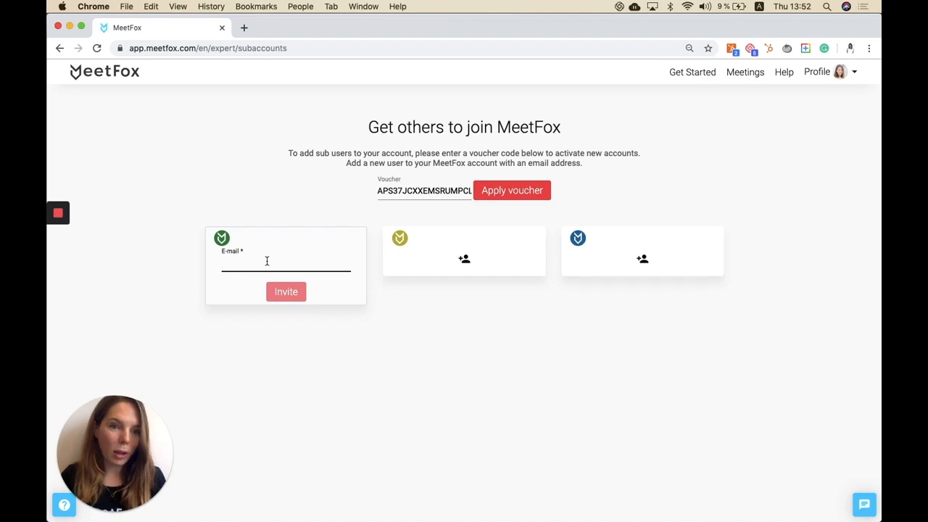
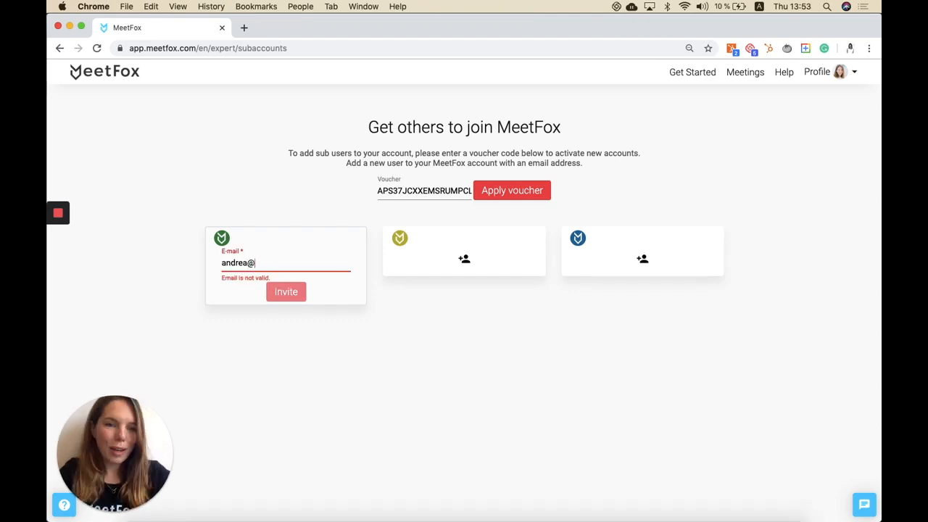
{"action": "type", "text": "meetfox.com"}
{"action": "left_click", "coordinate": [279, 292]}
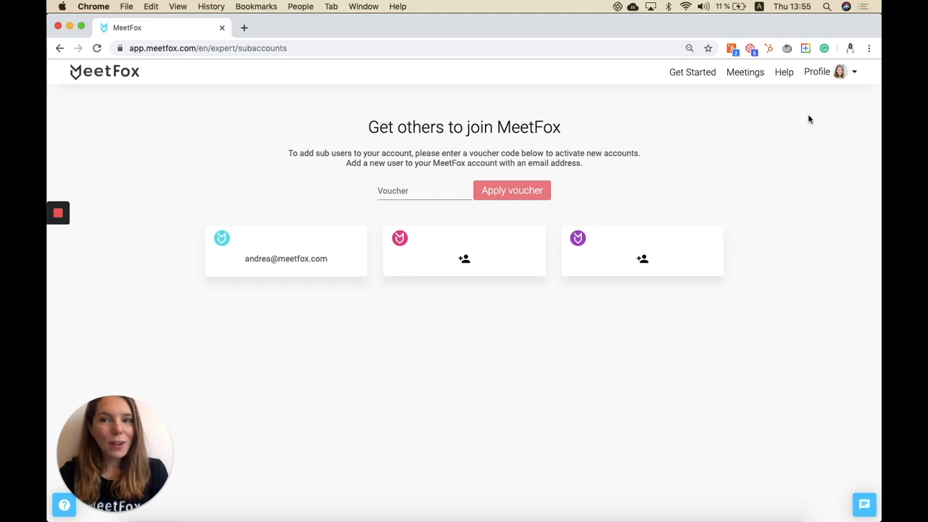
Step: Open the public booking link and choose an online meeting of the Discovery Call service
{"action": "left_click", "coordinate": [831, 82]}
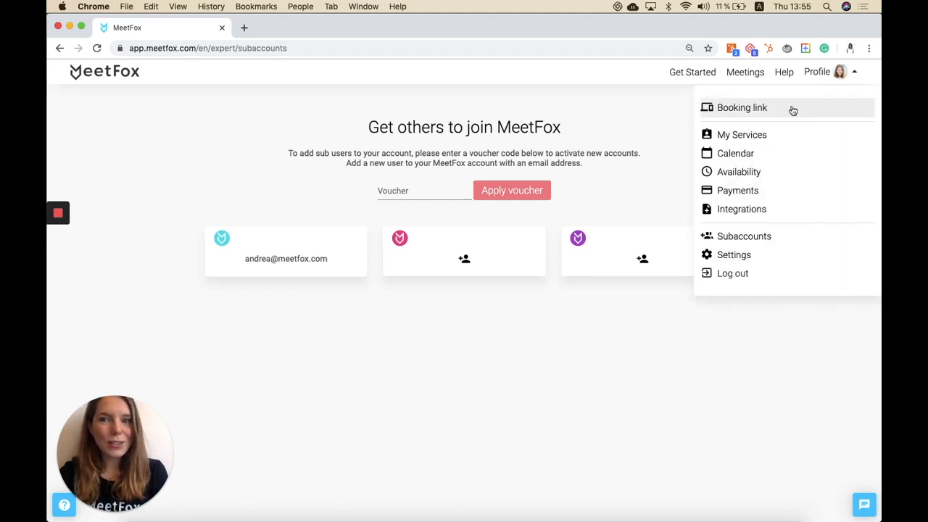
{"action": "left_click", "coordinate": [791, 107]}
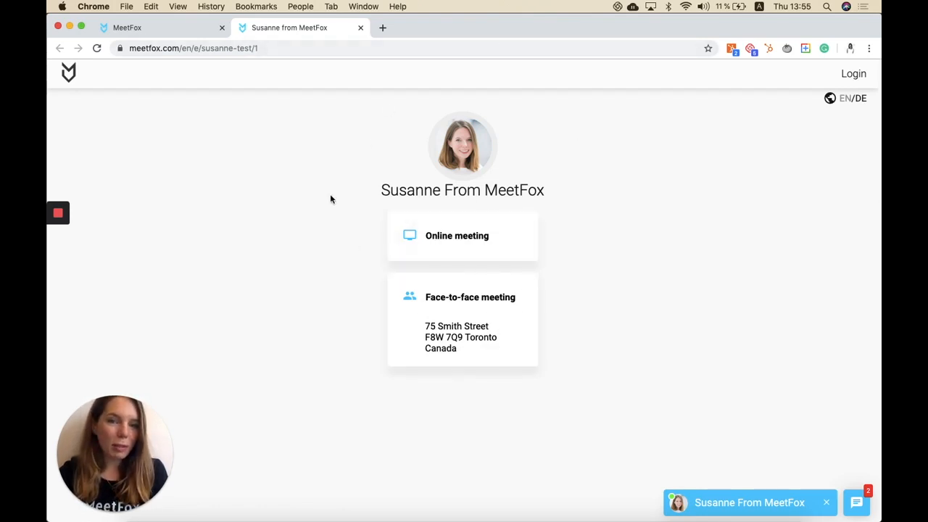
{"action": "left_click", "coordinate": [470, 232]}
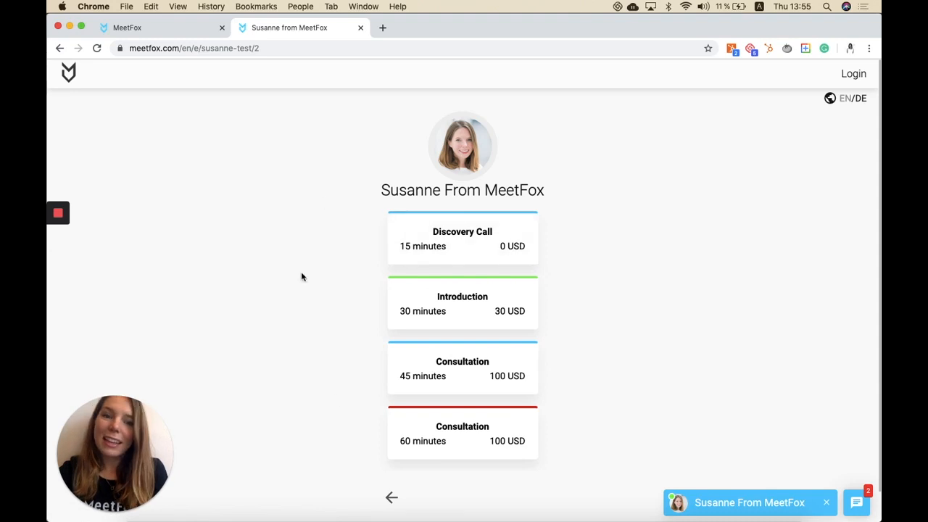
{"action": "left_click", "coordinate": [480, 244]}
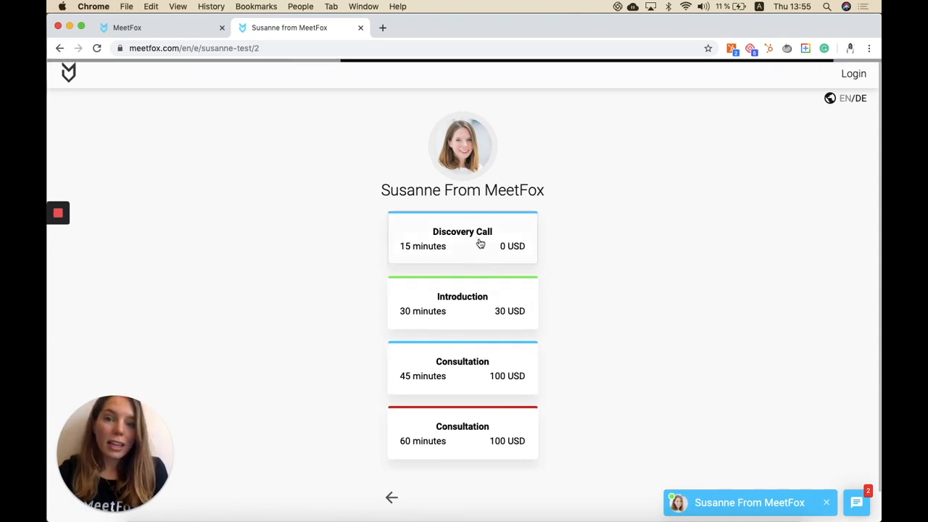
{"action": "left_click", "coordinate": [489, 396]}
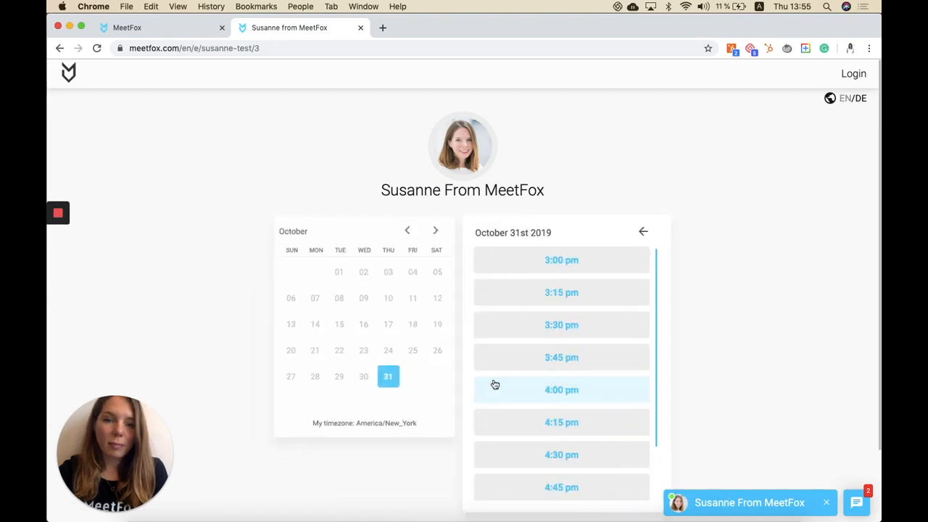
Step: Pick the 3:00 pm slot on October 31st, fill in the client's first name, last name and e-mail, accept the T&C and continue
{"action": "left_click", "coordinate": [548, 267]}
{"action": "left_click", "coordinate": [549, 264]}
{"action": "left_click", "coordinate": [431, 227]}
{"action": "key", "text": "Tab"}
{"action": "type", "text": "K"}
{"action": "key", "text": "Tab"}
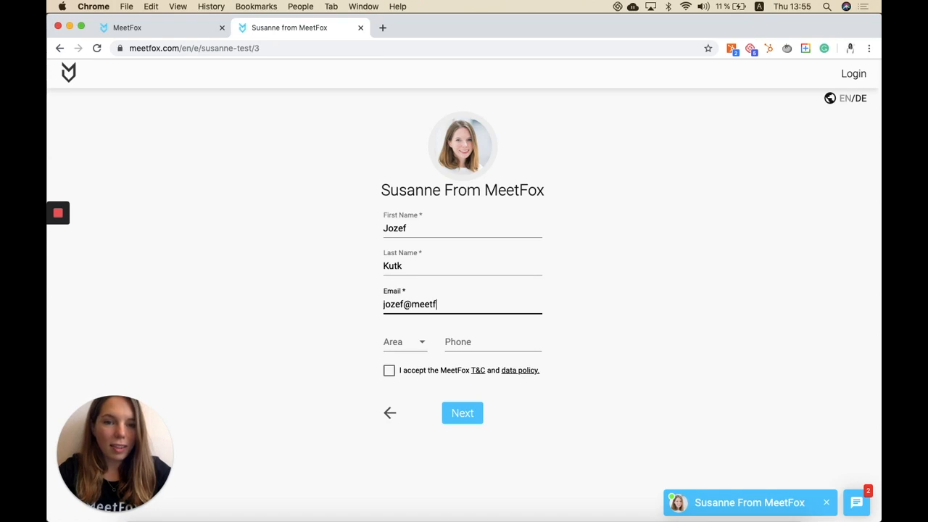
{"action": "left_click", "coordinate": [389, 370]}
{"action": "left_click", "coordinate": [461, 417]}
Step: Leave the comment "Hello" and confirm the booking
{"action": "left_click", "coordinate": [447, 319]}
{"action": "type", "text": "Hello"}
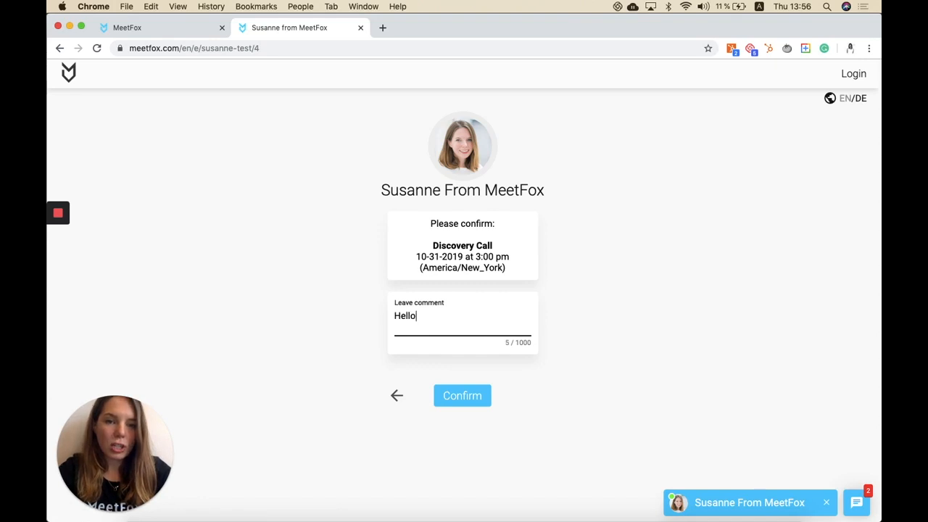
{"action": "left_click", "coordinate": [471, 400]}
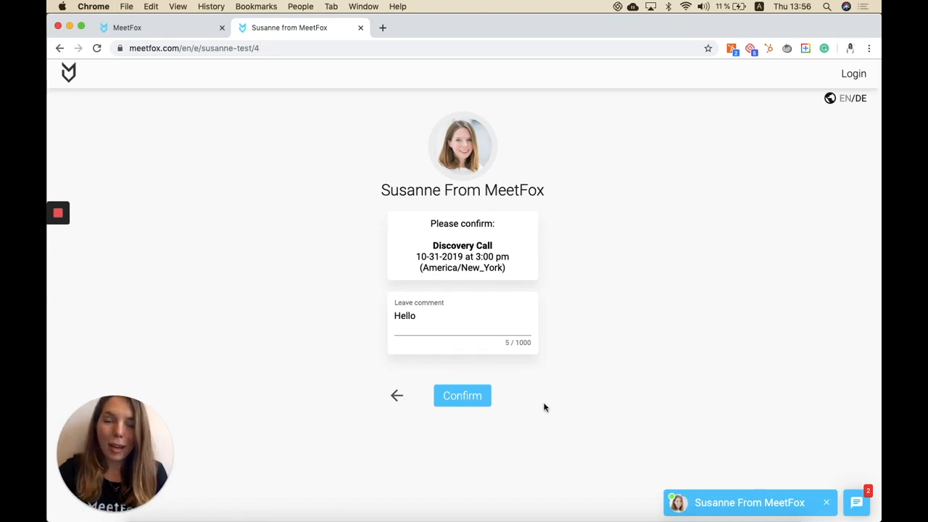
{"action": "left_click", "coordinate": [470, 397]}
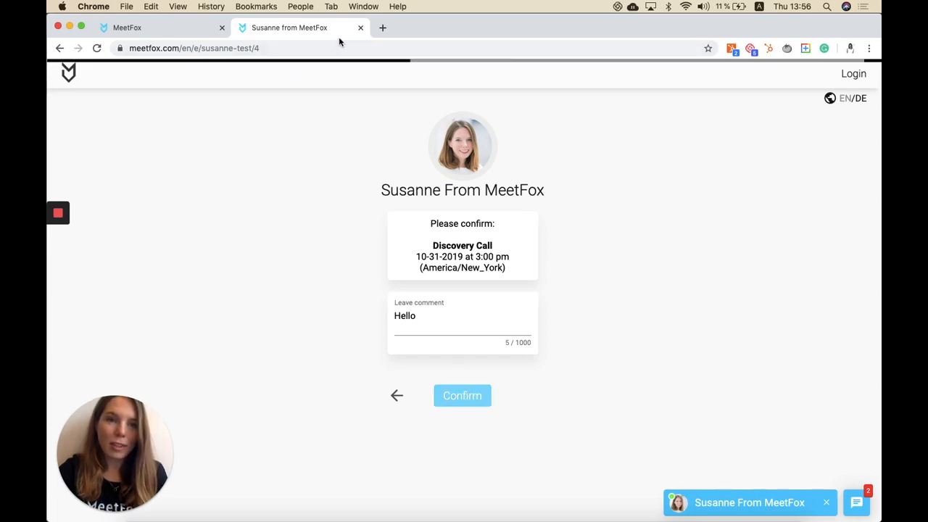
Step: Return to the dashboard tab and send the message "Hello" in the chat with the booked client
{"action": "left_click", "coordinate": [183, 28]}
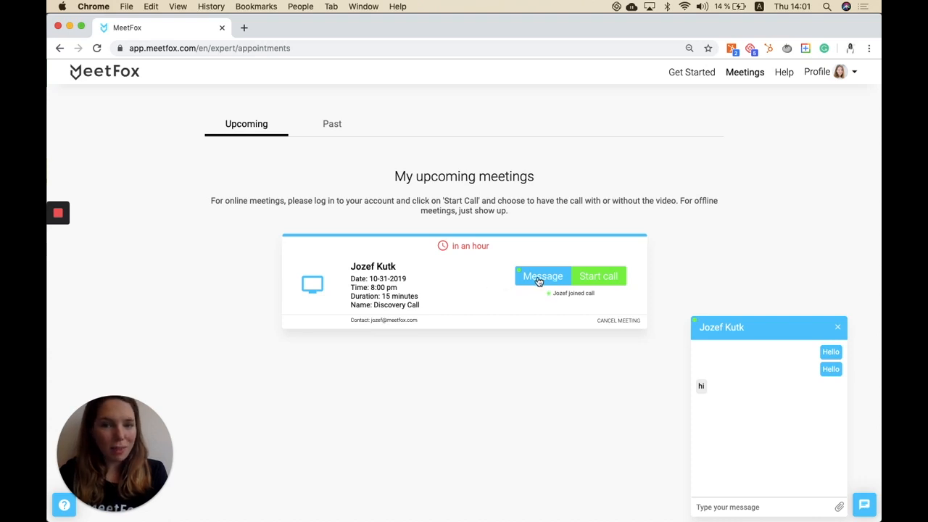
{"action": "left_click", "coordinate": [704, 510]}
{"action": "type", "text": "Hello"}
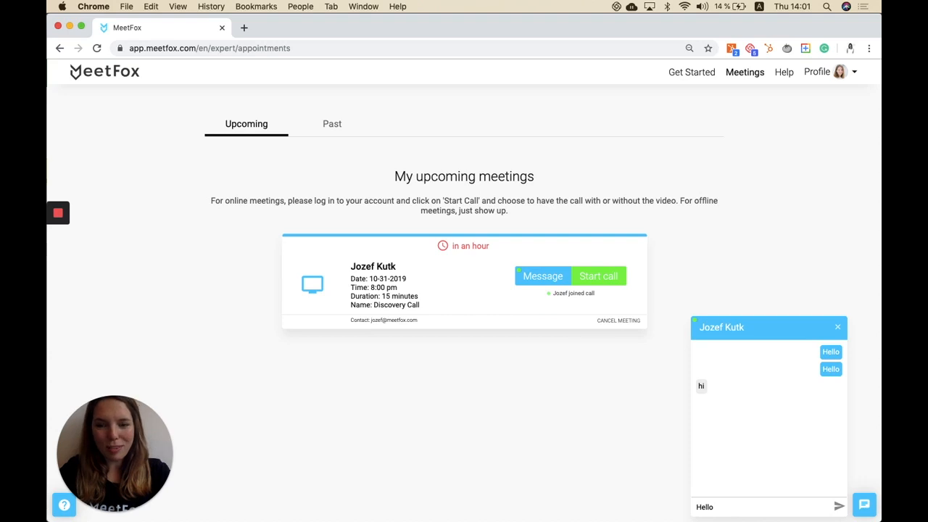
{"action": "key", "text": "Return"}
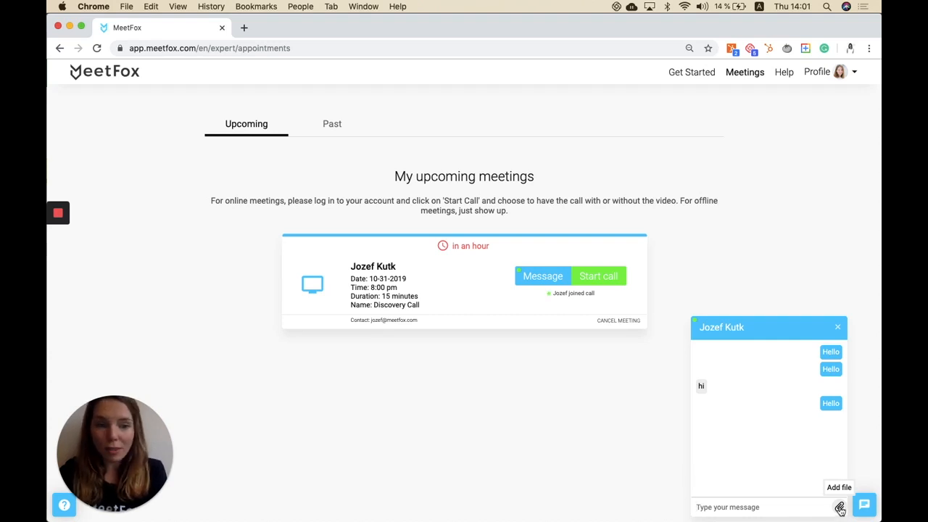
Step: Start the upcoming call joining with video, minimise the chat and switch the call to full screen
{"action": "left_click", "coordinate": [784, 335]}
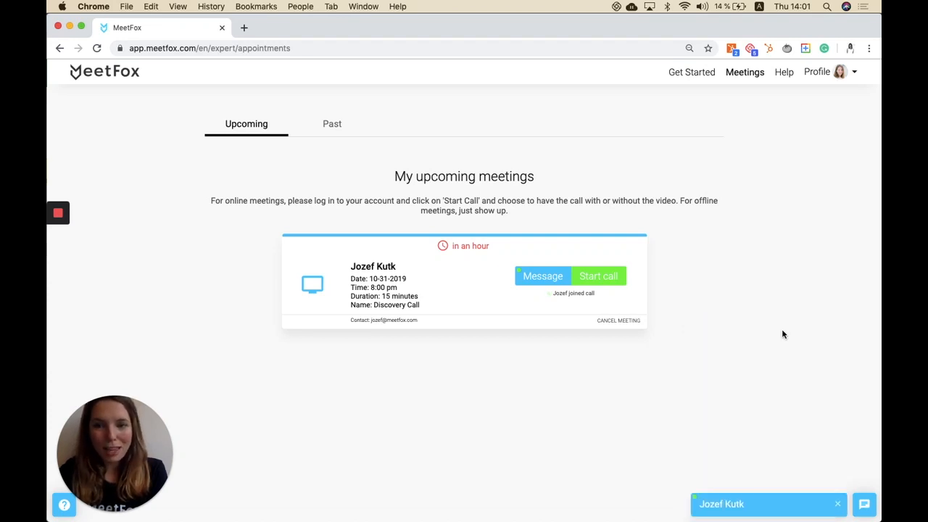
{"action": "left_click", "coordinate": [601, 278]}
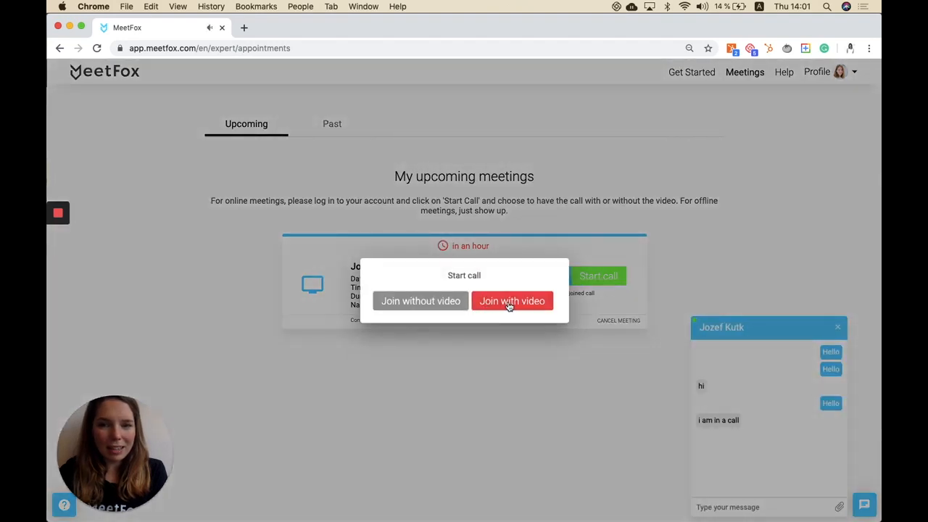
{"action": "left_click", "coordinate": [510, 305]}
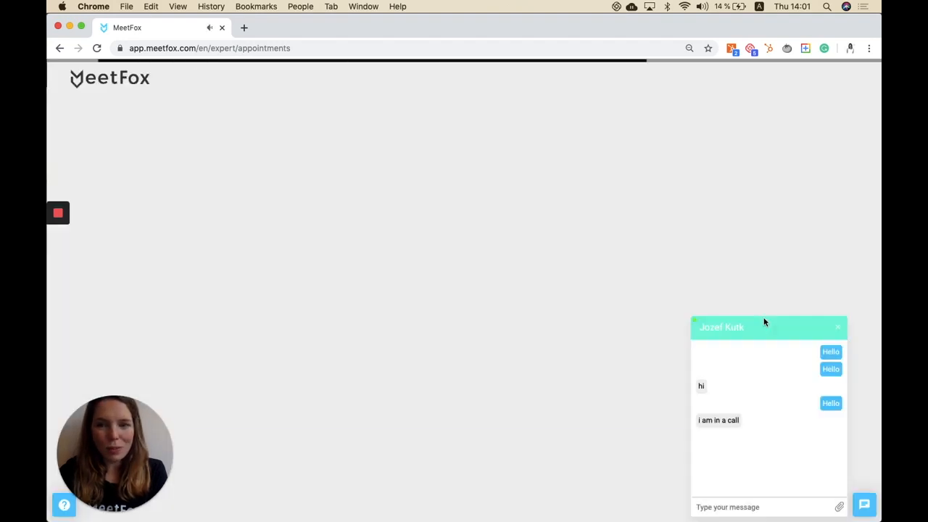
{"action": "left_click", "coordinate": [762, 324]}
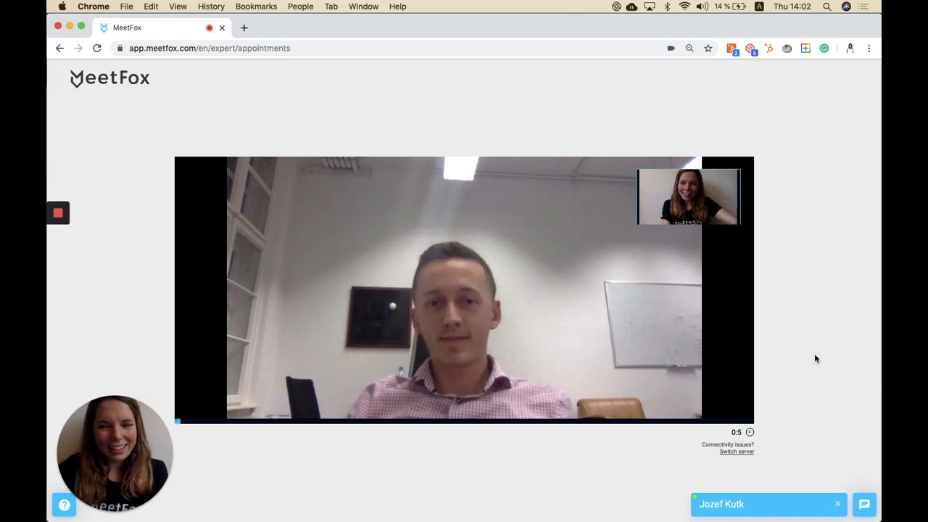
{"action": "mouse_move", "coordinate": [374, 374]}
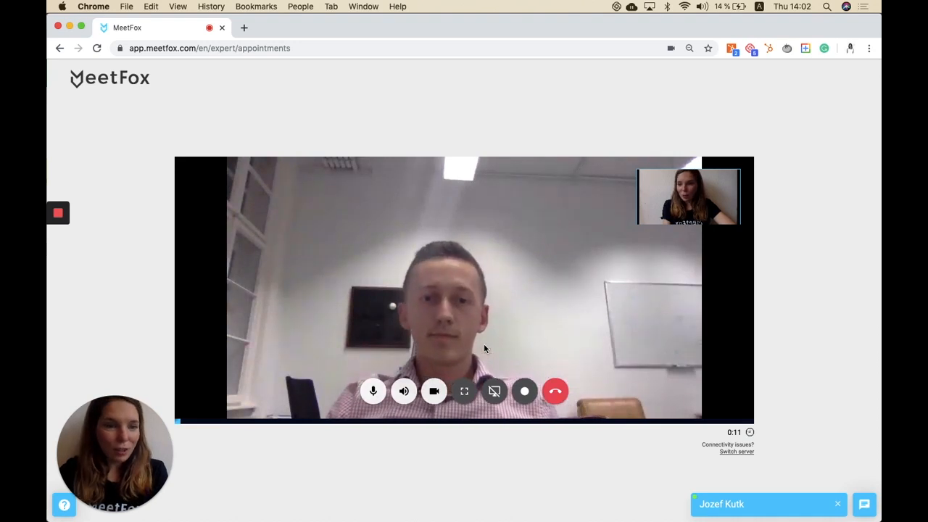
{"action": "left_click", "coordinate": [465, 393]}
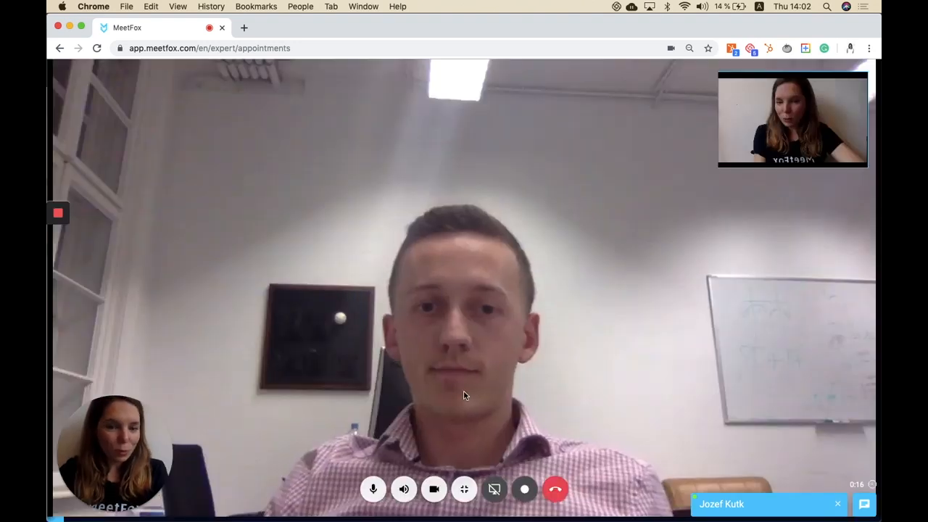
Step: Share the entire screen in the call, then stop sharing
{"action": "left_click", "coordinate": [494, 489]}
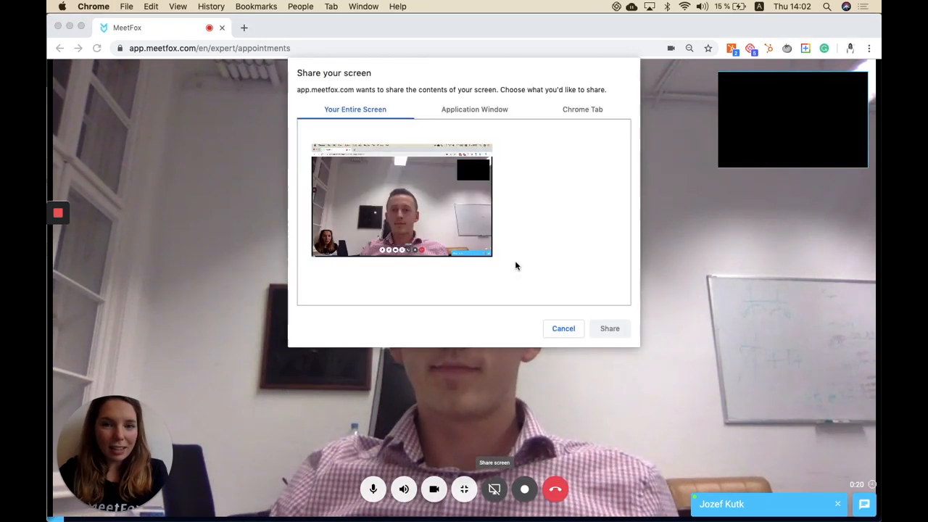
{"action": "left_click", "coordinate": [478, 247]}
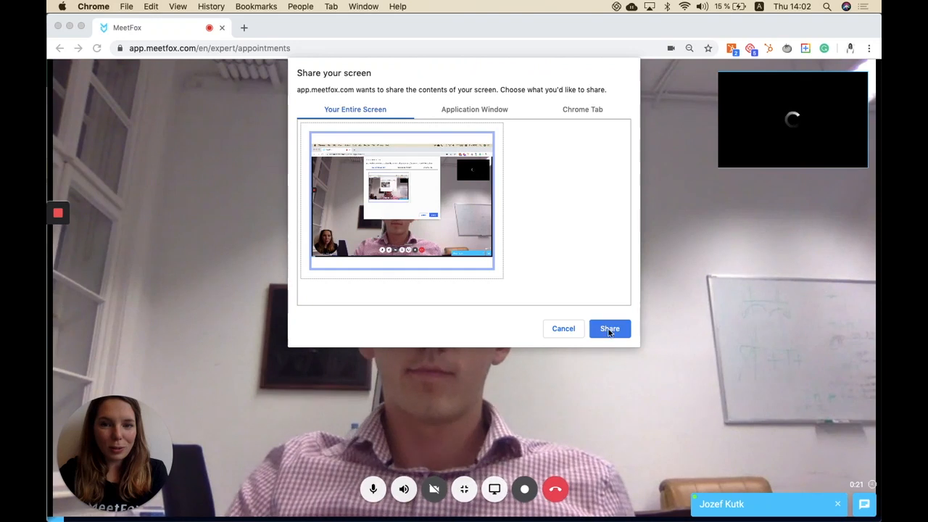
{"action": "left_click", "coordinate": [609, 330]}
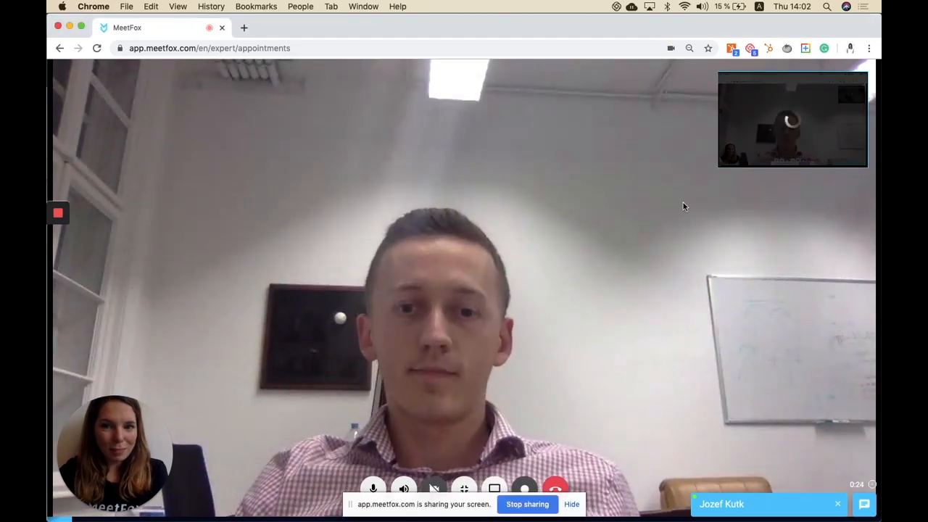
{"action": "left_click", "coordinate": [494, 489]}
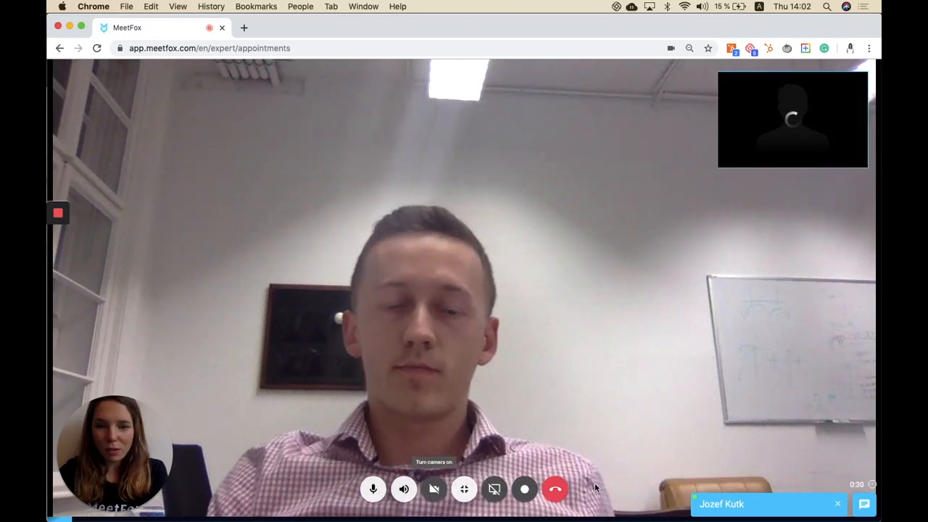
Step: Start recording the call, then end the call and close the completion dialog
{"action": "left_click", "coordinate": [524, 490]}
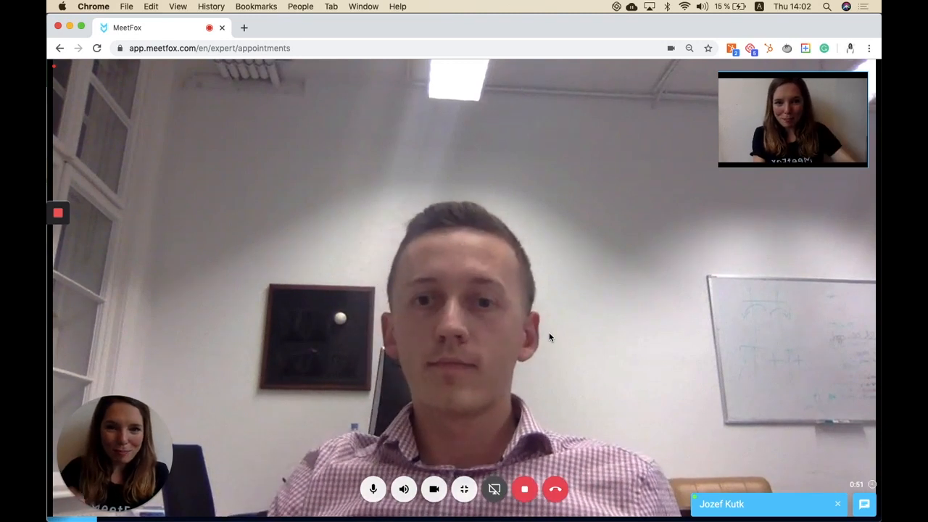
{"action": "left_click", "coordinate": [556, 492]}
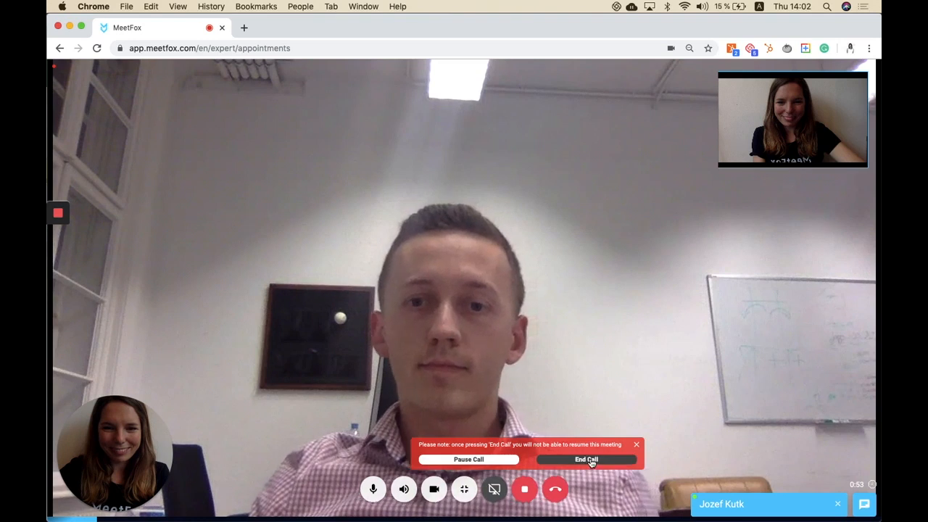
{"action": "left_click", "coordinate": [589, 459]}
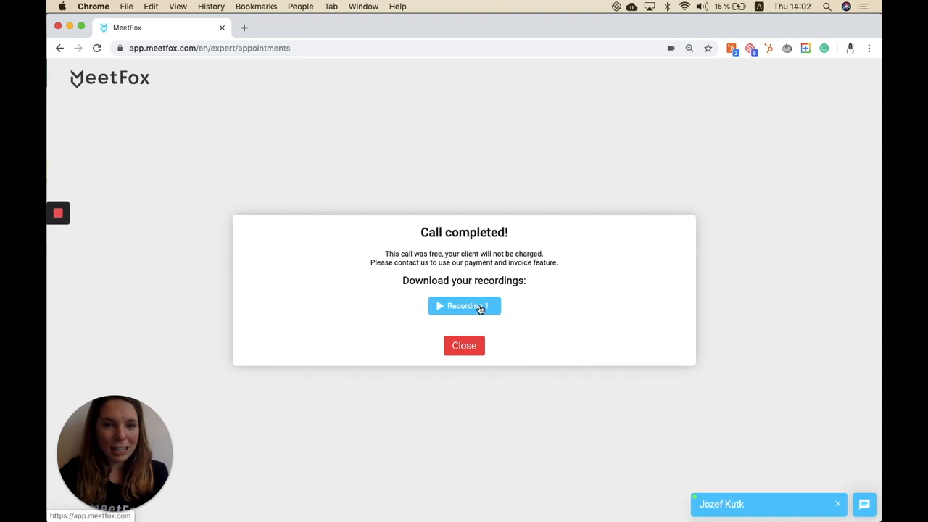
{"action": "left_click", "coordinate": [458, 347]}
Step: Open the past meetings, show the latest meeting's recordings and play Recording 1
{"action": "left_click", "coordinate": [331, 128]}
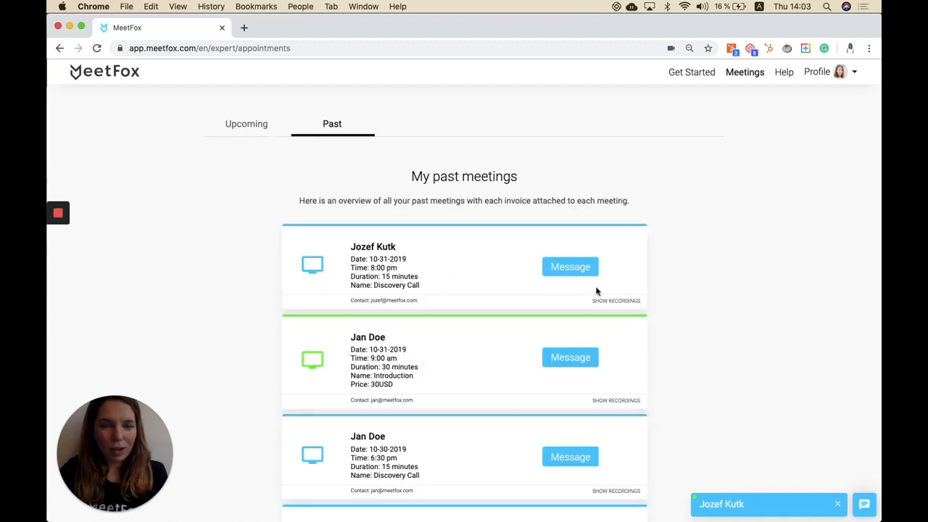
{"action": "left_click", "coordinate": [609, 302]}
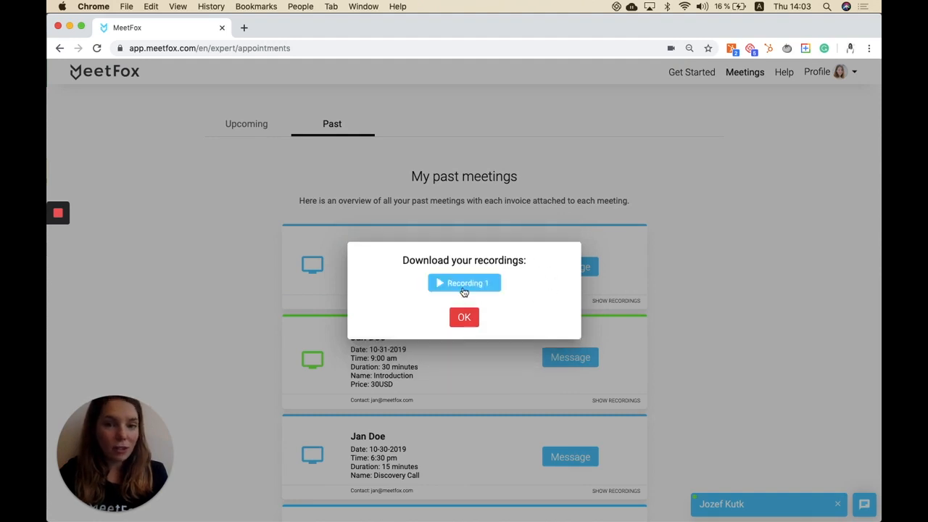
{"action": "left_click", "coordinate": [461, 283]}
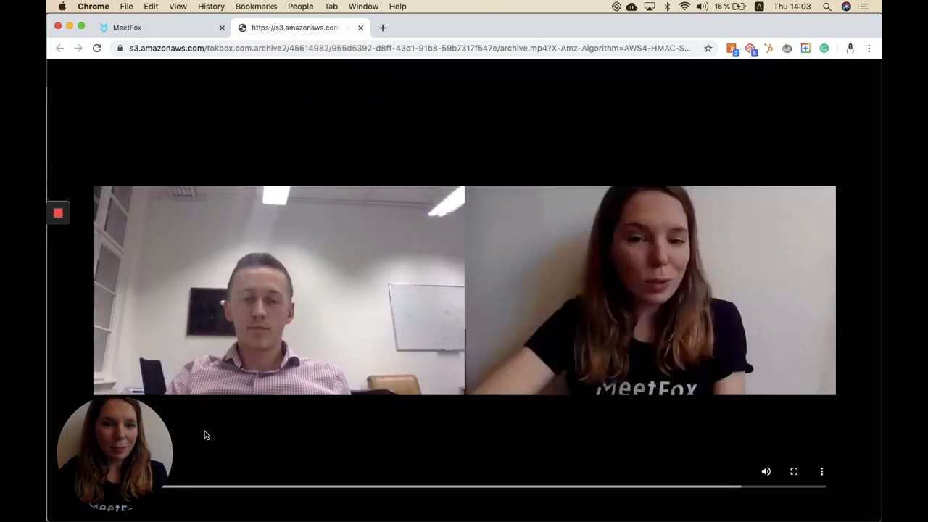
Step: Close the recording playback tab and dismiss the download recordings dialog
{"action": "left_click", "coordinate": [360, 29]}
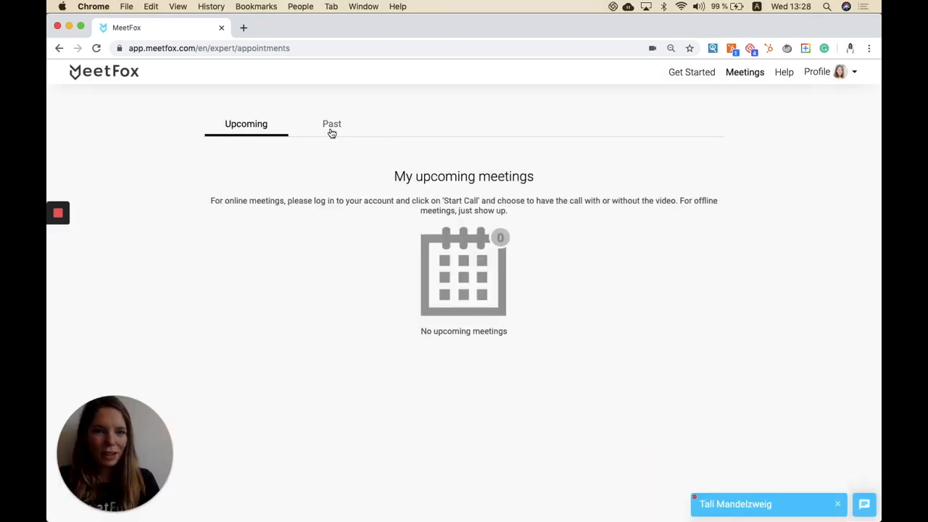
{"action": "left_click", "coordinate": [332, 126]}
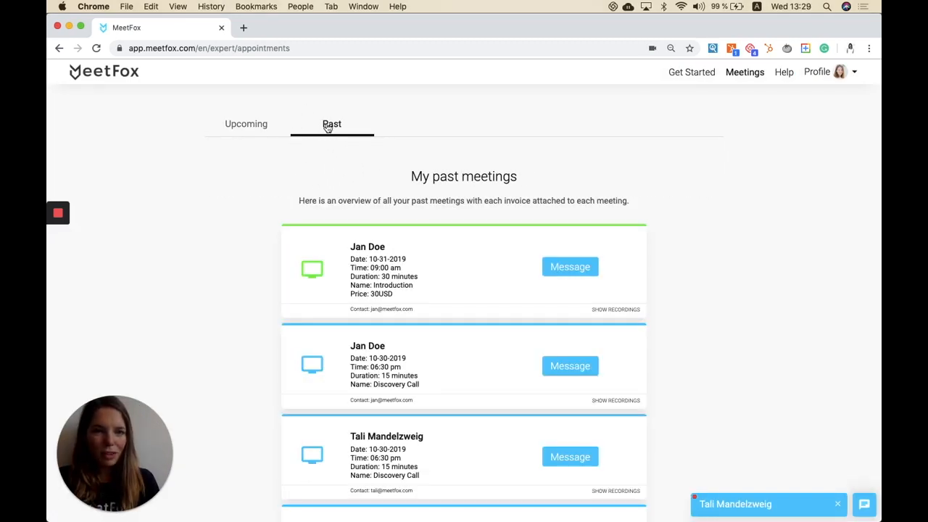
Step: Review the upcoming and past meetings lists, checking each past meeting's details and price
{"action": "left_click", "coordinate": [239, 128]}
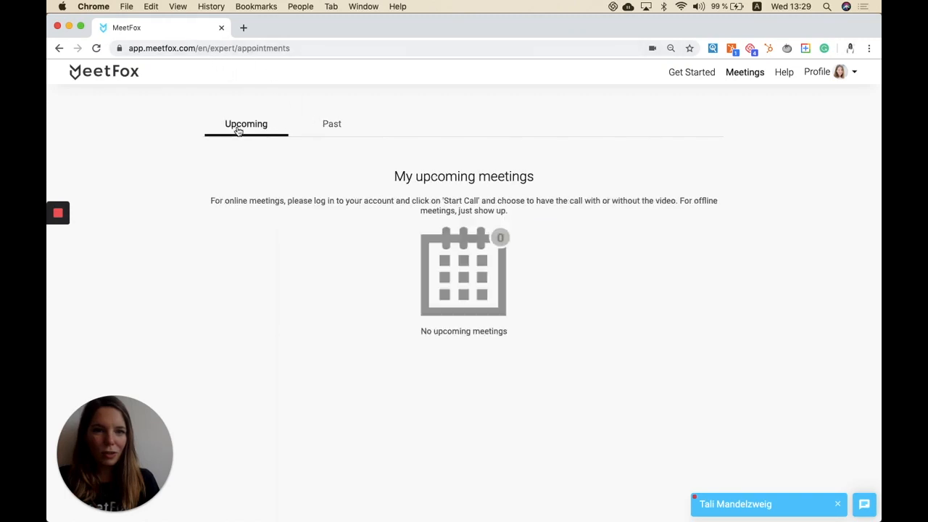
{"action": "left_click", "coordinate": [328, 129]}
{"action": "scroll", "coordinate": [354, 152], "scroll_direction": "down", "scroll_amount": 10}
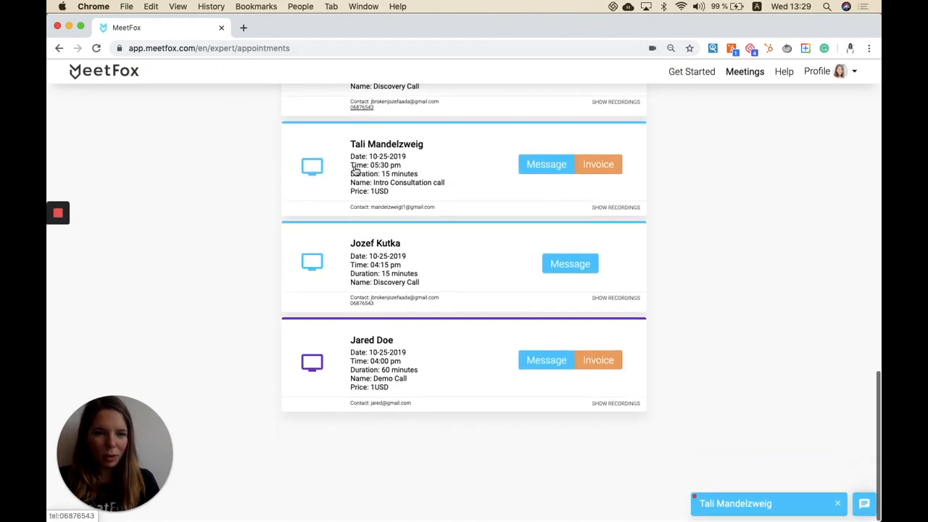
{"action": "scroll", "coordinate": [355, 169], "scroll_direction": "up", "scroll_amount": 1}
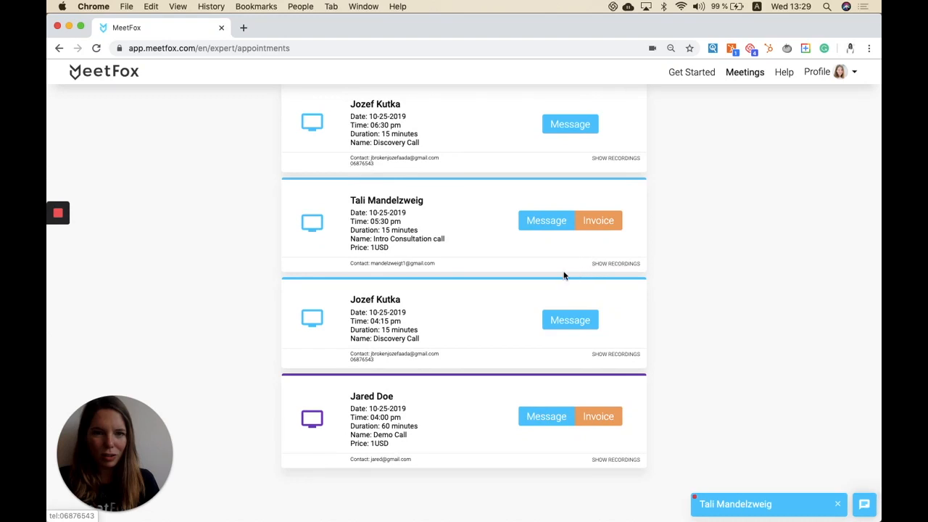
{"action": "scroll", "coordinate": [580, 258], "scroll_direction": "up", "scroll_amount": 1}
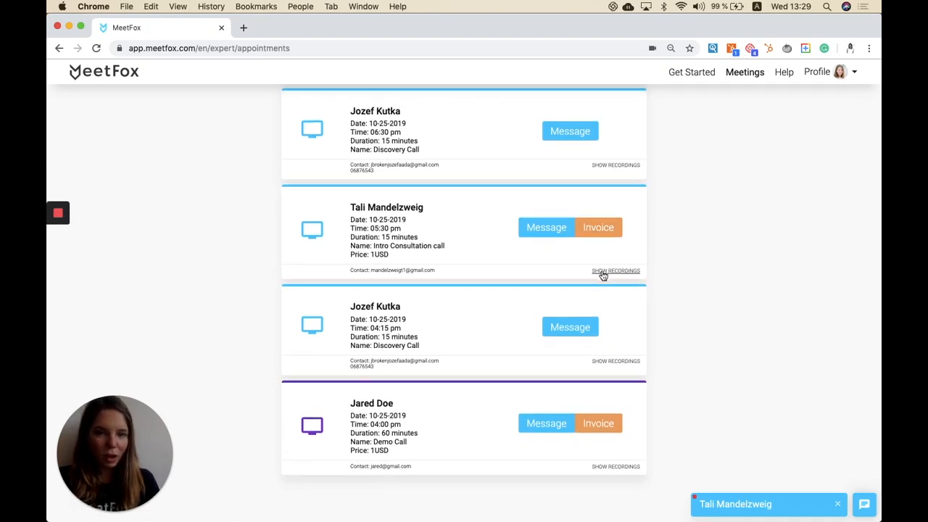
{"action": "scroll", "coordinate": [603, 275], "scroll_direction": "up", "scroll_amount": 5}
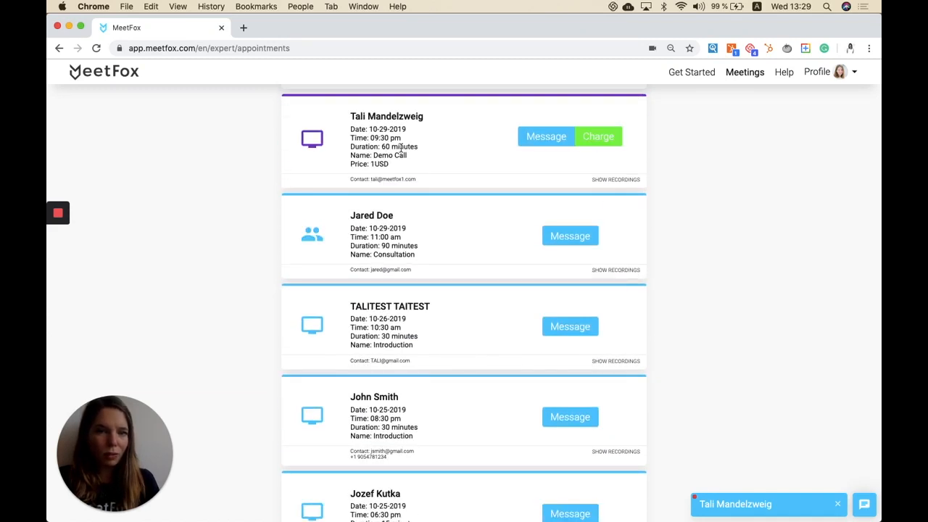
{"action": "scroll", "coordinate": [457, 138], "scroll_direction": "up", "scroll_amount": 1}
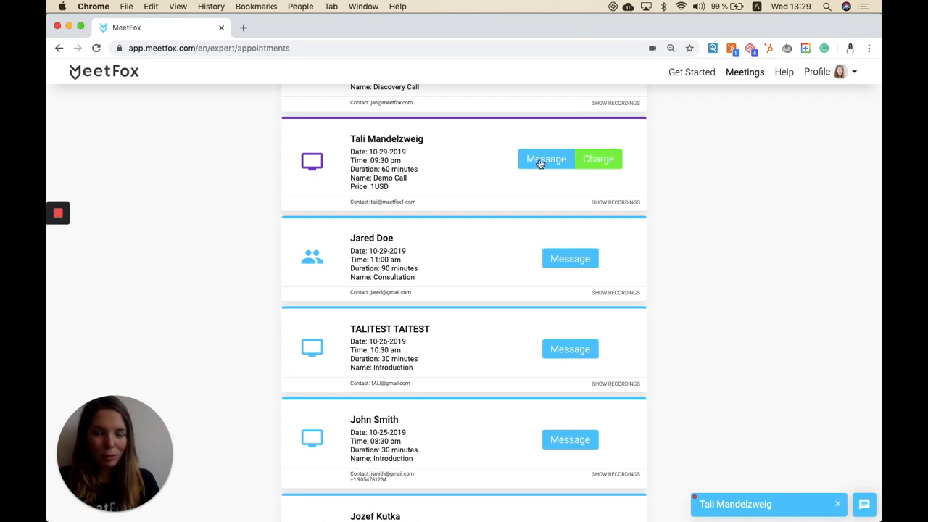
{"action": "left_click_drag", "start_coordinate": [398, 192], "coordinate": [403, 191]}
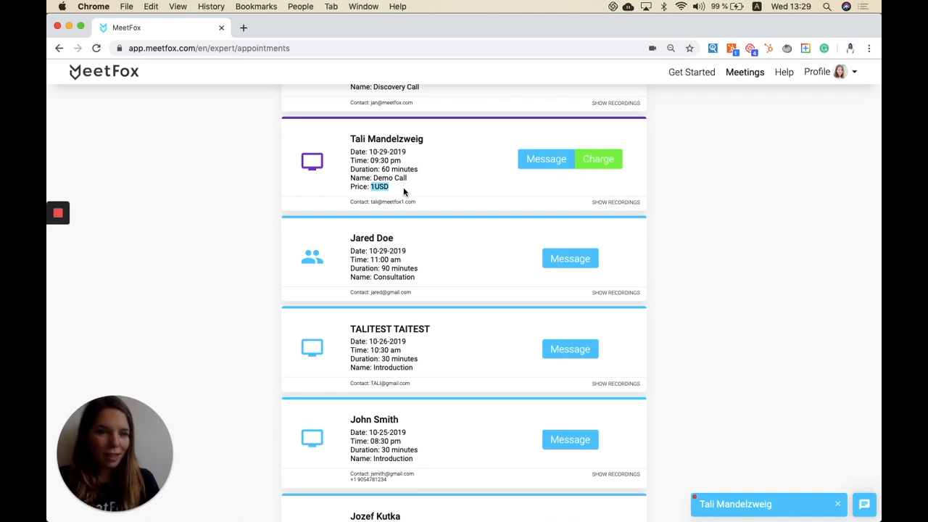
Step: Charge the client for the 10-29-2019 Demo Call, submitting a fee of 1 USD
{"action": "left_click", "coordinate": [574, 187]}
{"action": "left_click", "coordinate": [603, 158]}
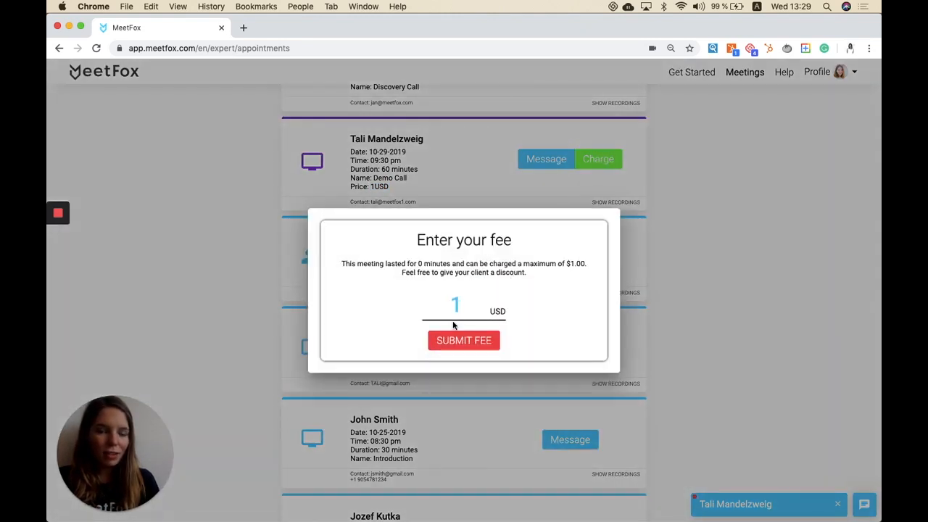
{"action": "key", "text": "BackSpace"}
{"action": "type", "text": "0"}
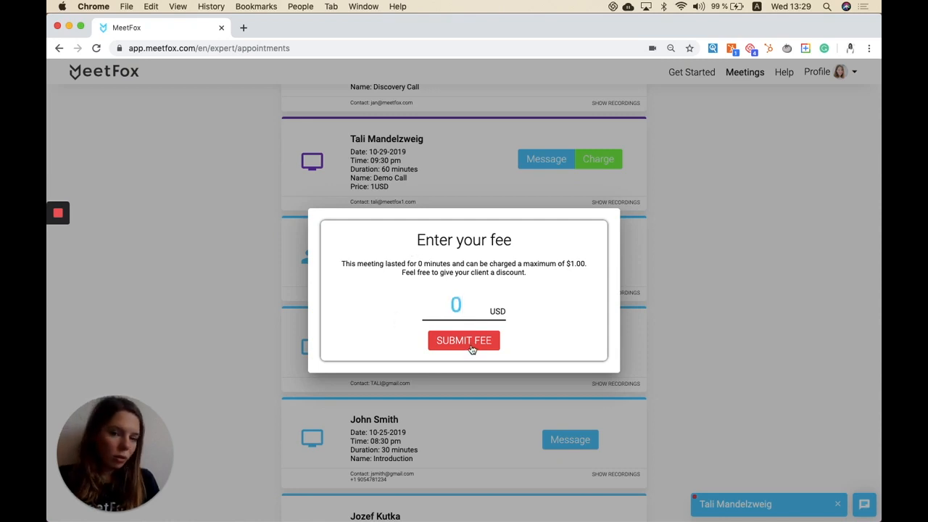
{"action": "type", "text": ".5"}
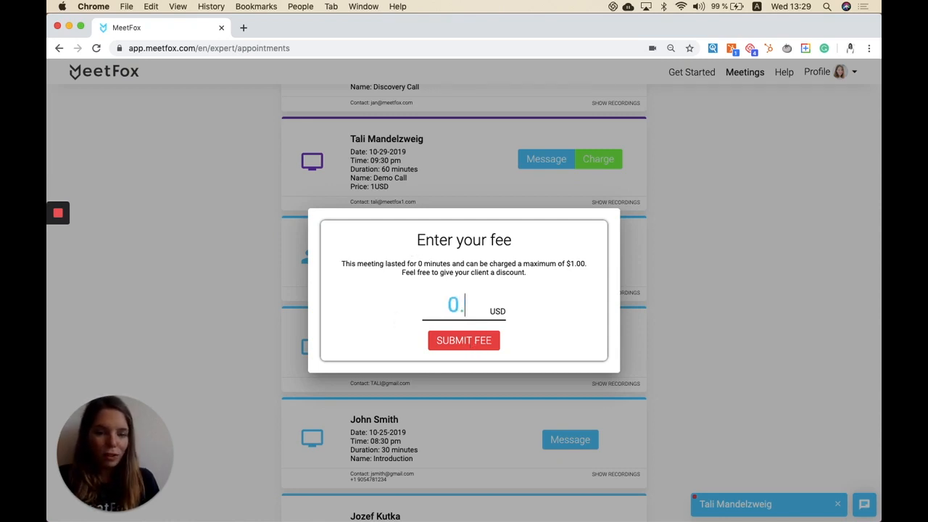
{"action": "key", "text": "BackSpace"}
{"action": "key", "text": "BackSpace"}
{"action": "key", "text": "BackSpace"}
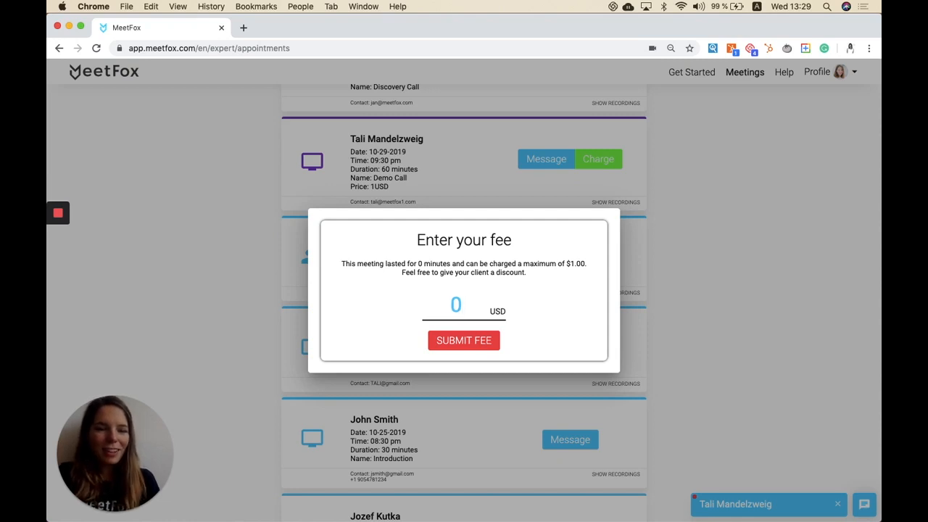
{"action": "type", "text": "1"}
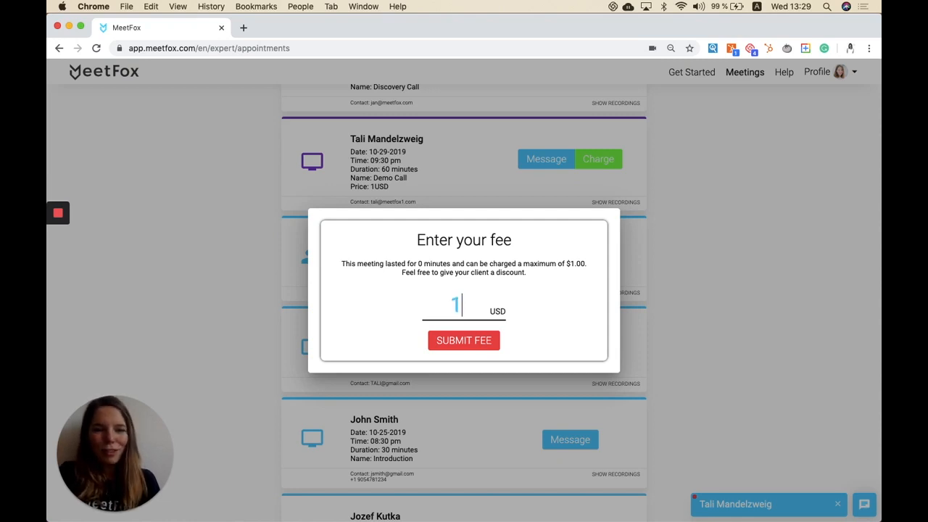
{"action": "left_click", "coordinate": [446, 346]}
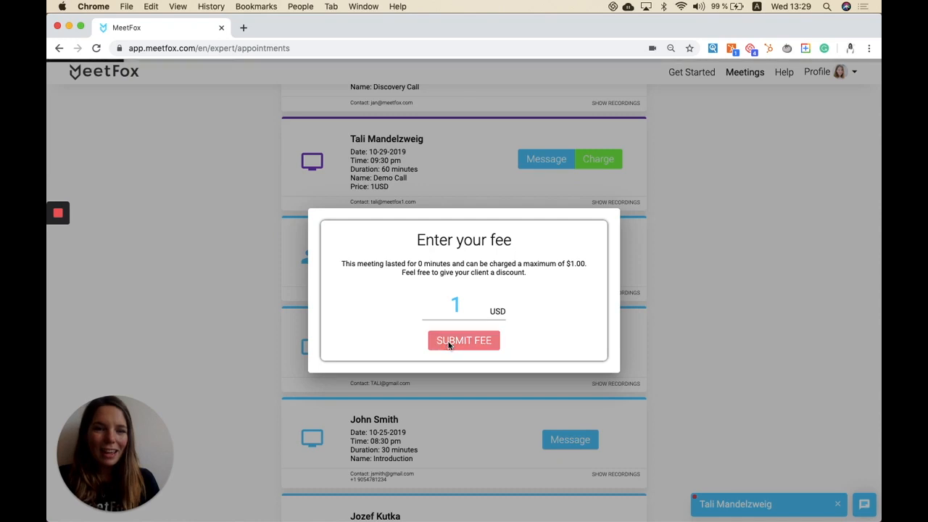